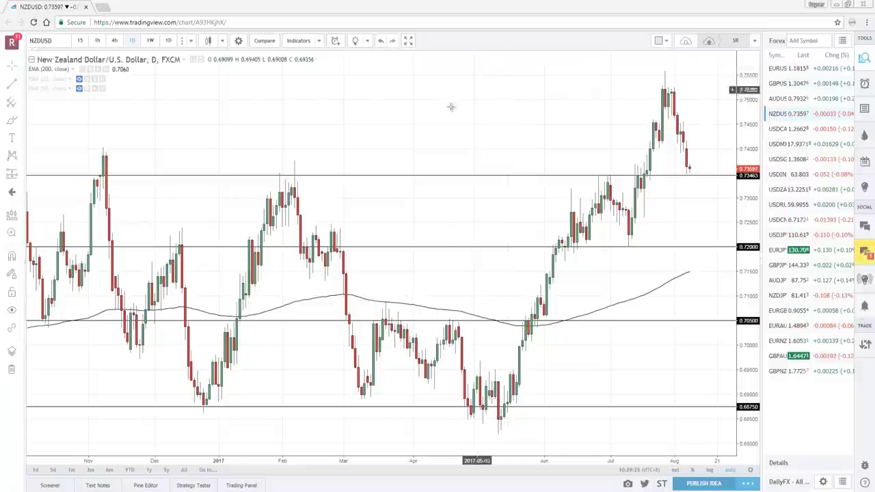
# Step: Review the chart properties for style, scales, background, timezone and sessions, trading, and events and alerts, and accept them
pyautogui.rightClick(413, 106)
pyautogui.click(436, 388)
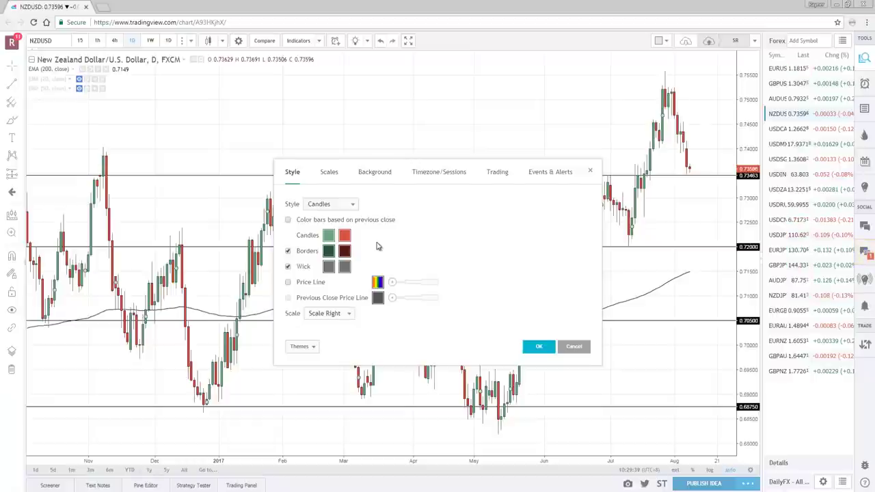
pyautogui.click(329, 173)
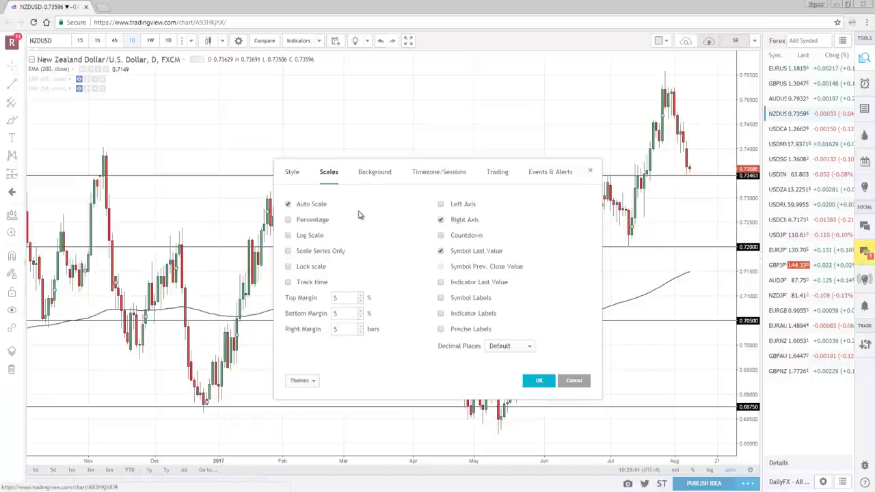
pyautogui.click(373, 175)
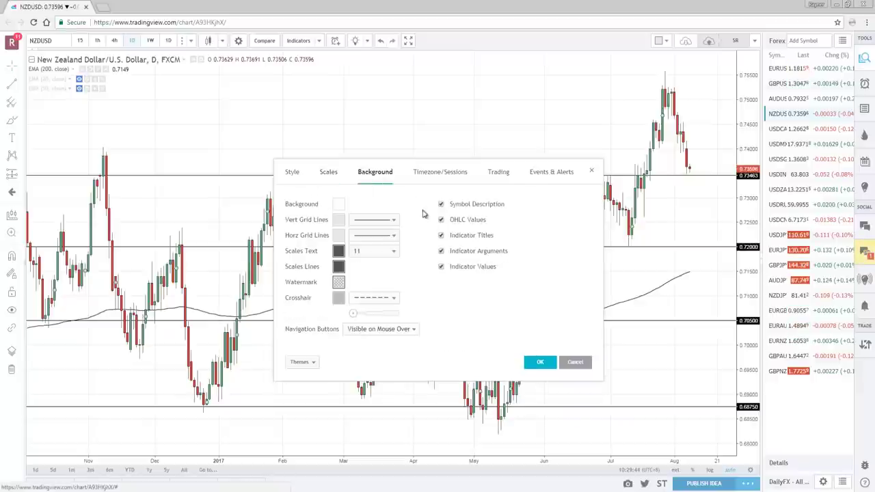
pyautogui.click(448, 175)
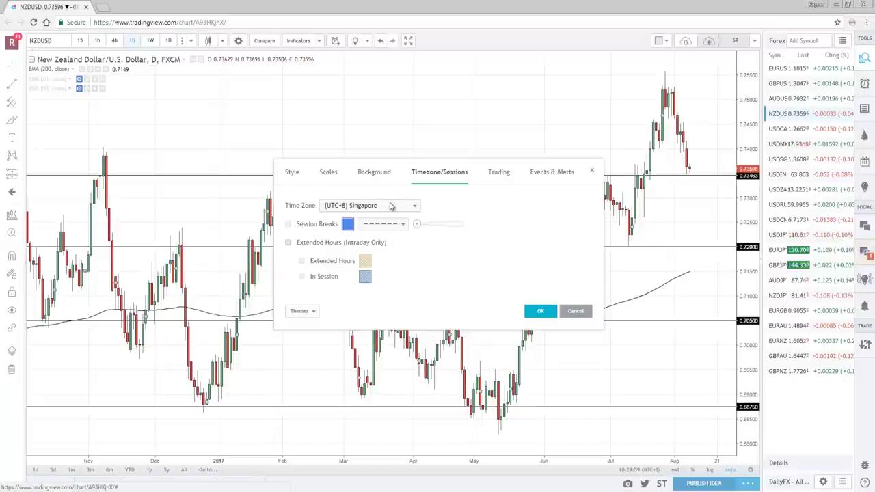
pyautogui.click(499, 176)
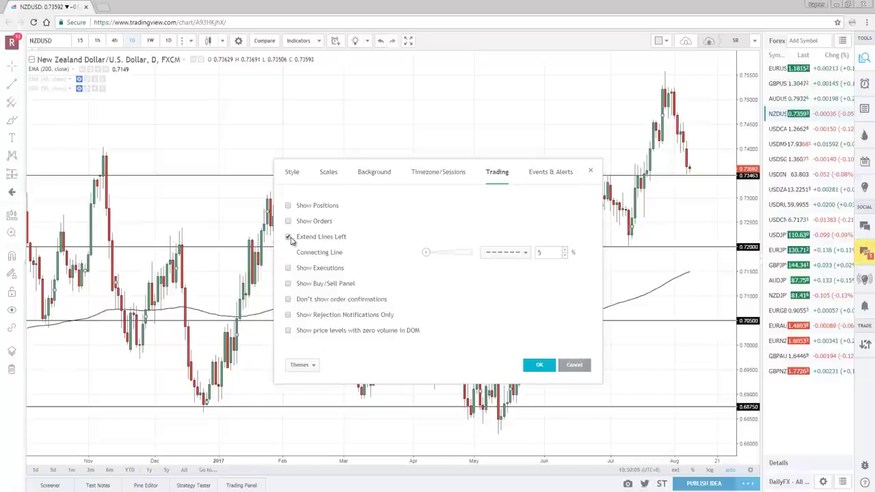
pyautogui.click(557, 172)
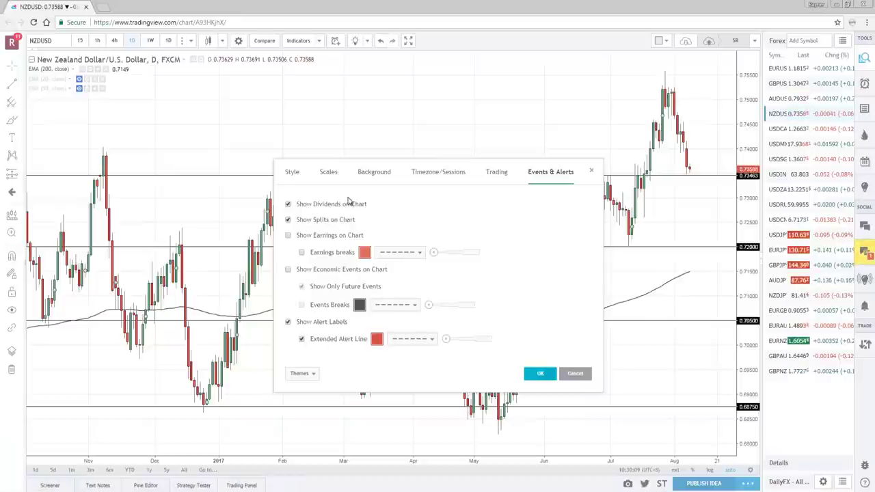
pyautogui.click(542, 373)
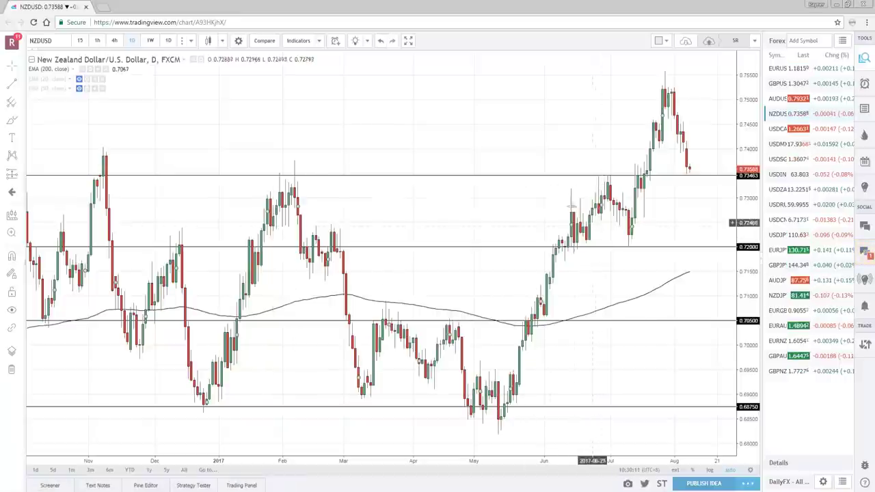
pyautogui.moveTo(506, 149); pyautogui.dragTo(508, 149)
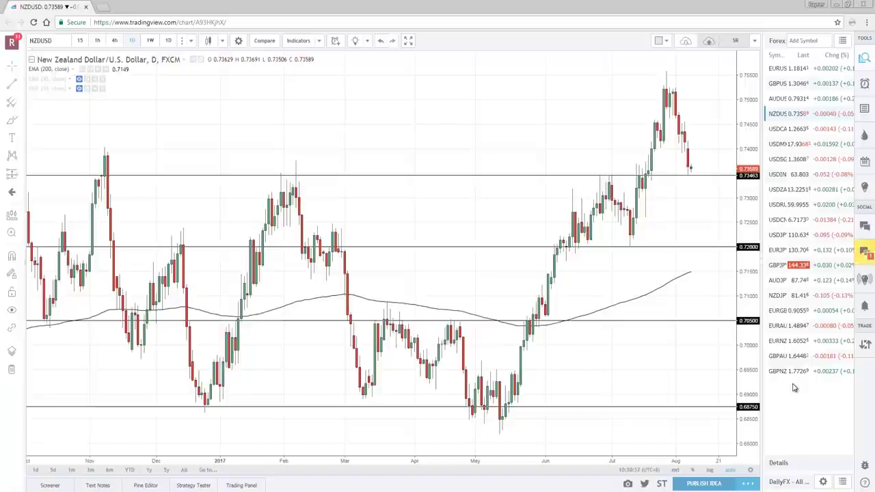
# Step: Create a new symbol list named Day Trading and select it as the active watchlist
pyautogui.click(844, 42)
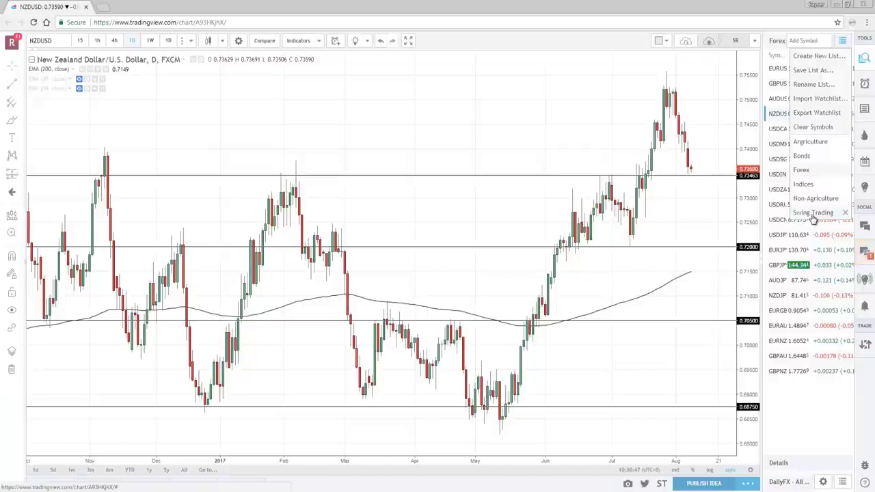
pyautogui.click(816, 56)
pyautogui.write('D')
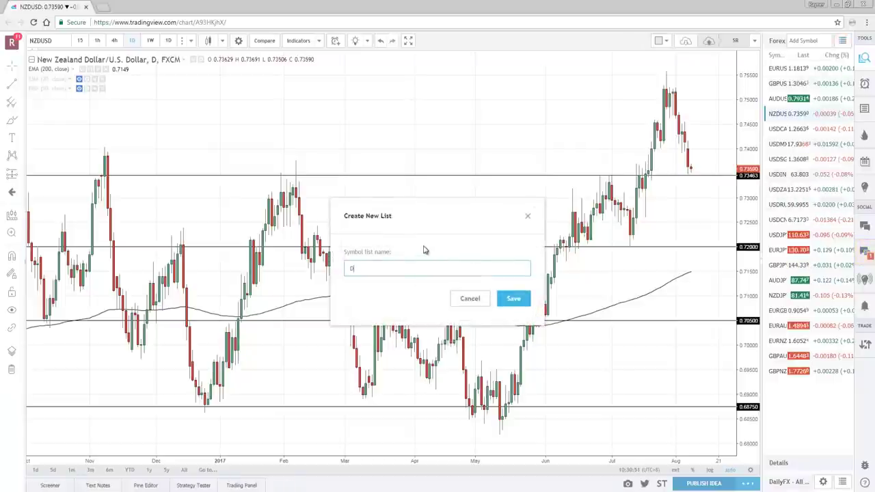
pyautogui.write('ay Trading')
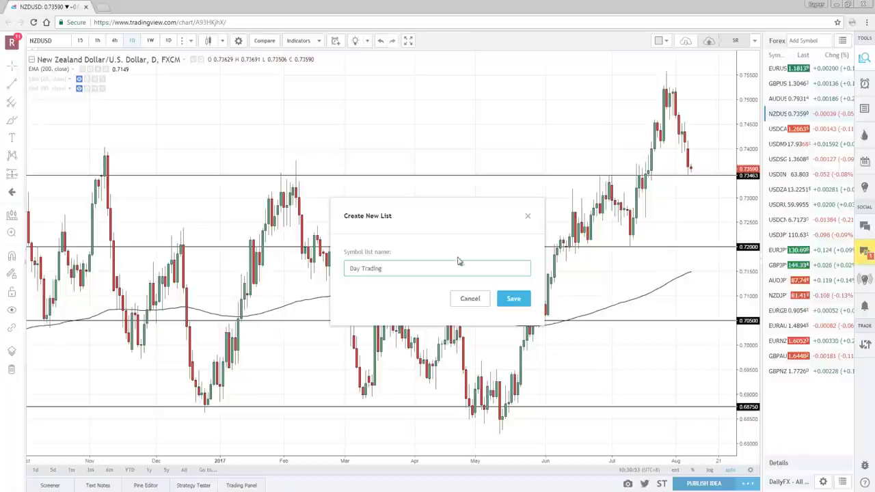
pyautogui.click(512, 299)
pyautogui.click(843, 41)
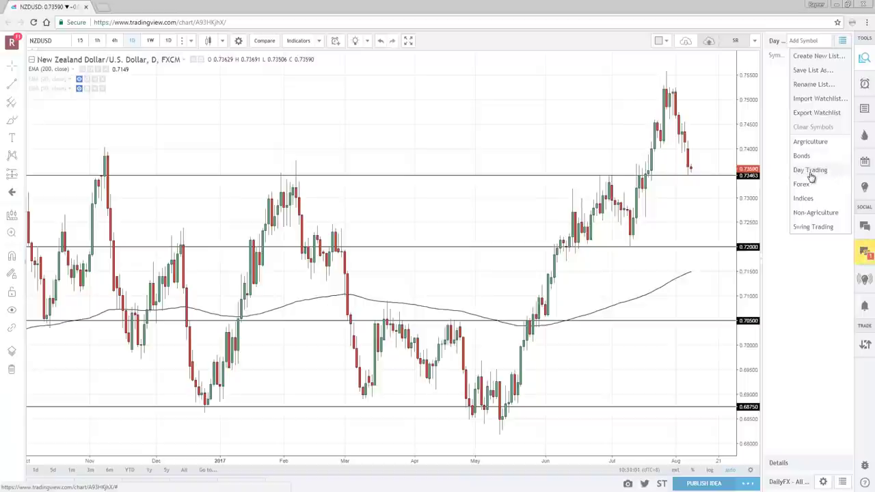
pyautogui.click(811, 173)
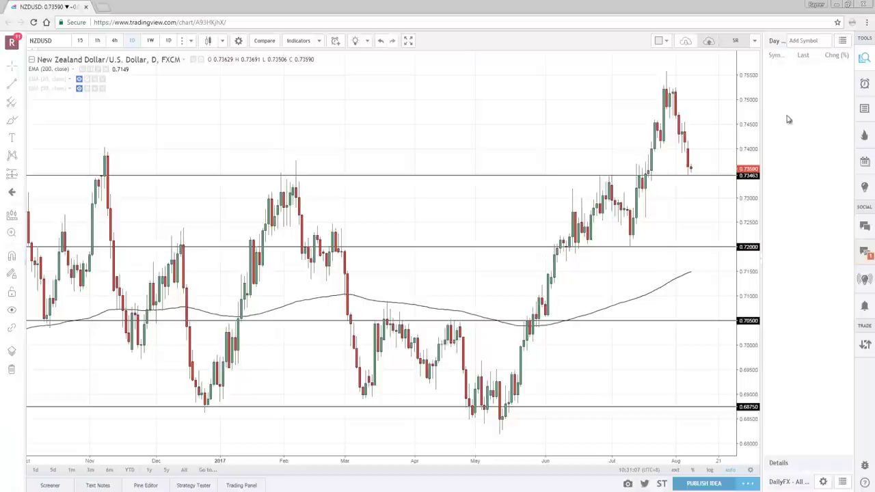
# Step: Add EURUSD from FOREX.com and GBPUSD from FXCM to the Day Trading watchlist
pyautogui.click(813, 43)
pyautogui.write('EURUSD')
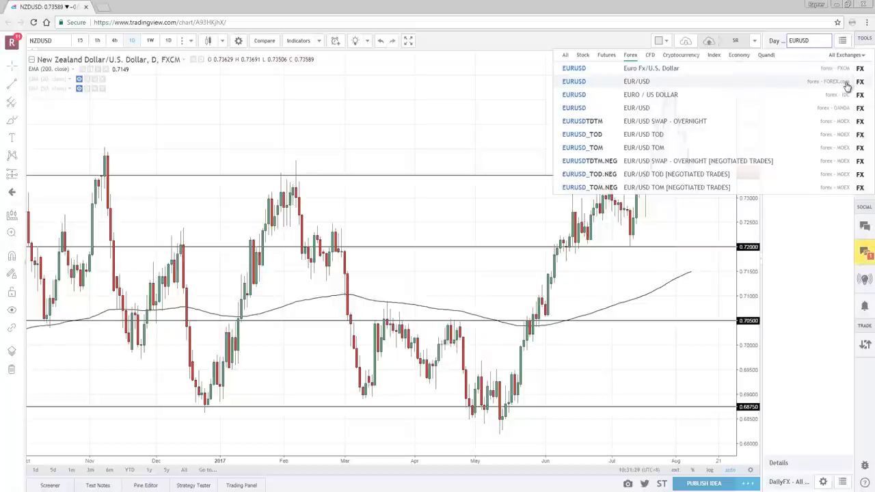
pyautogui.click(822, 81)
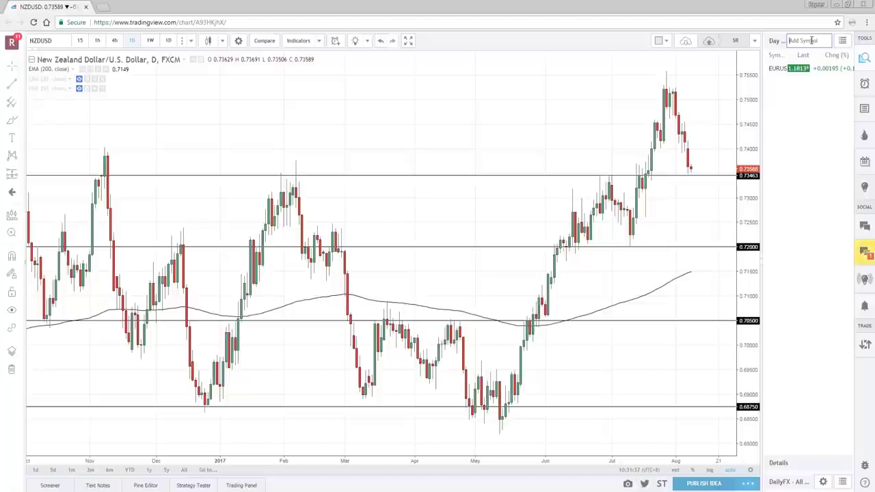
pyautogui.write('GBPUSD')
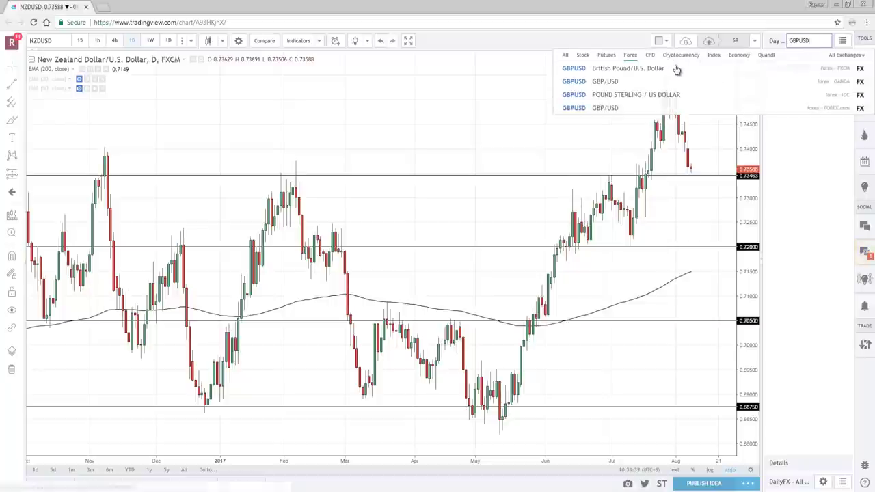
pyautogui.click(673, 72)
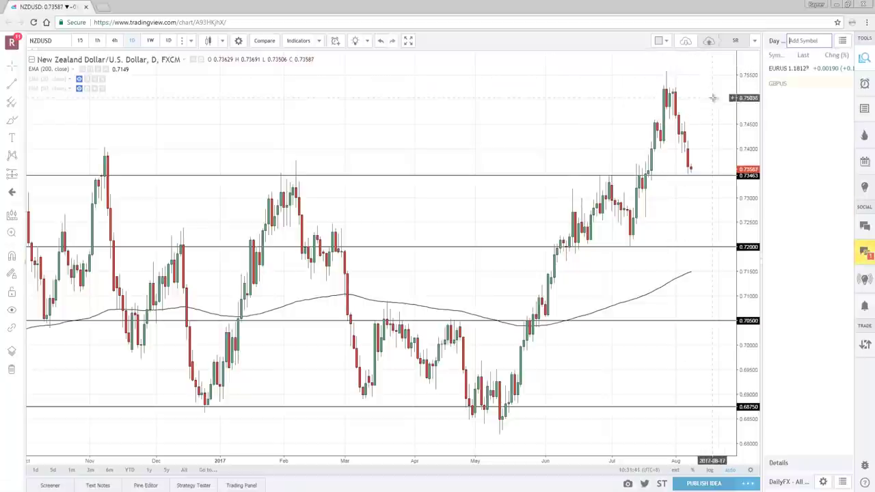
# Step: View the Bonds watchlist and return to the Day Trading list
pyautogui.click(843, 41)
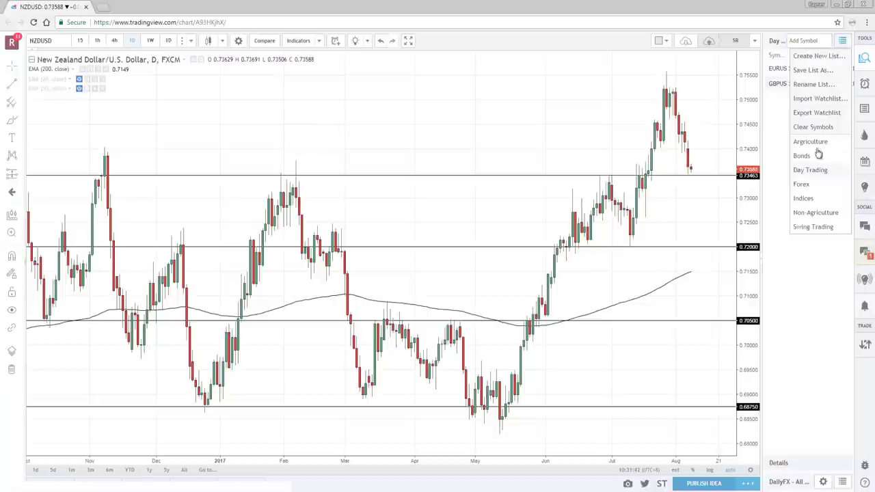
pyautogui.click(802, 156)
pyautogui.click(843, 41)
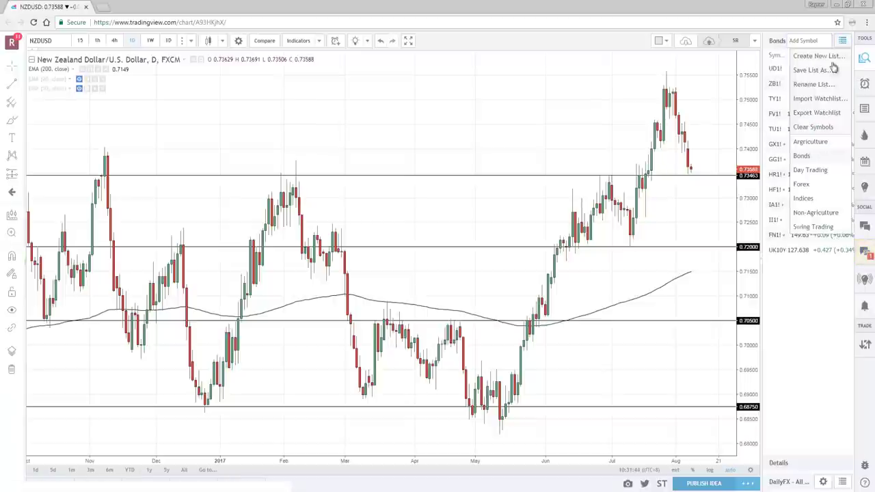
pyautogui.click(807, 169)
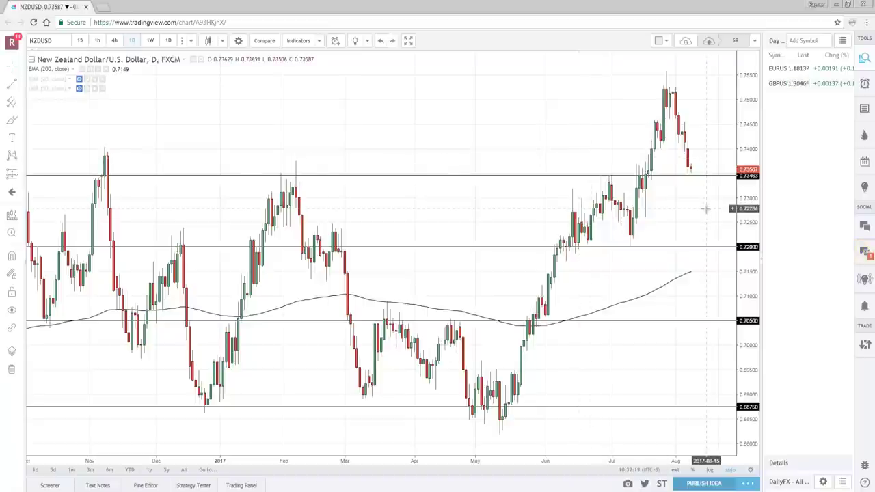
# Step: Examine the uppermost horizontal line on the NZDUSD chart, view the alerts manager, and return to the watchlist
pyautogui.click(712, 177)
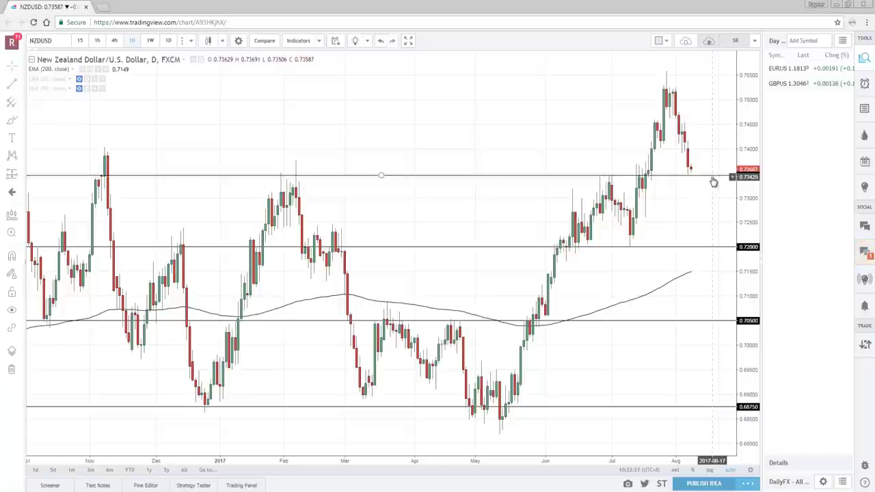
pyautogui.moveTo(714, 182); pyautogui.dragTo(714, 180)
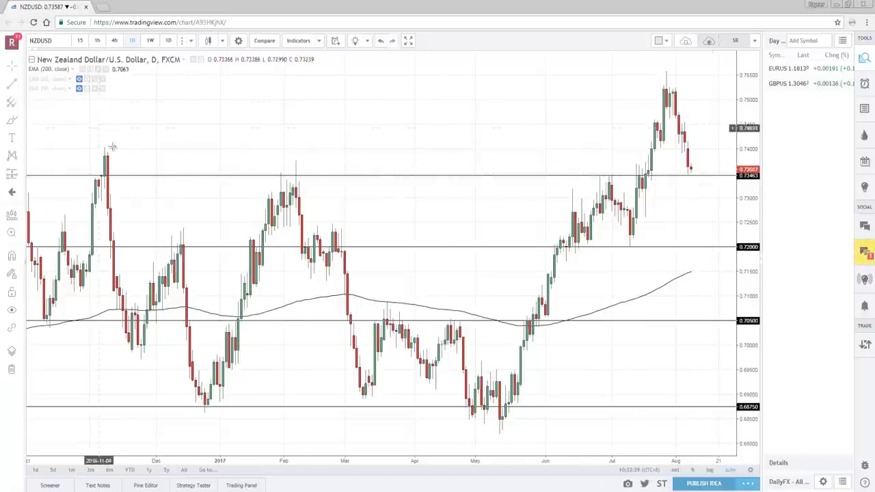
pyautogui.moveTo(164, 176); pyautogui.dragTo(164, 181)
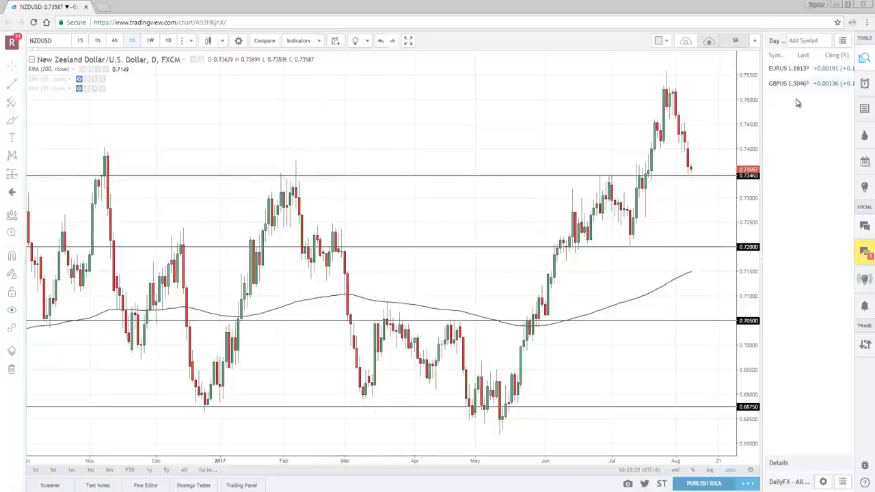
pyautogui.click(865, 83)
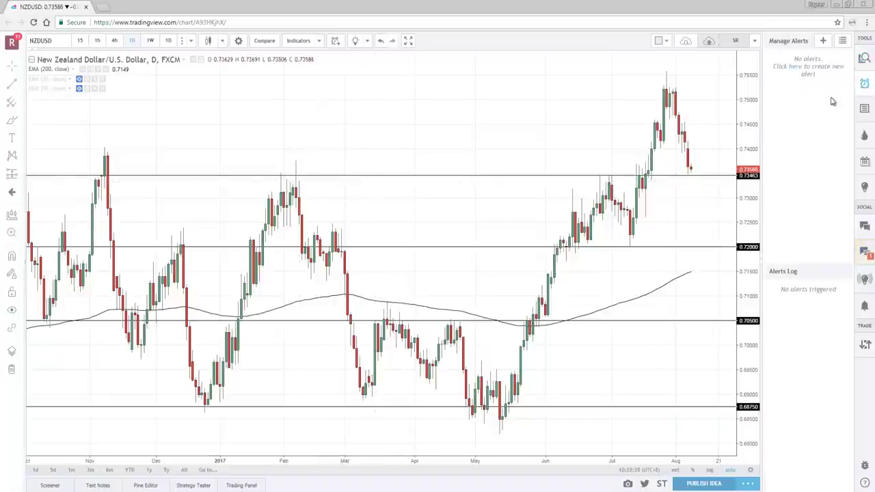
pyautogui.click(865, 59)
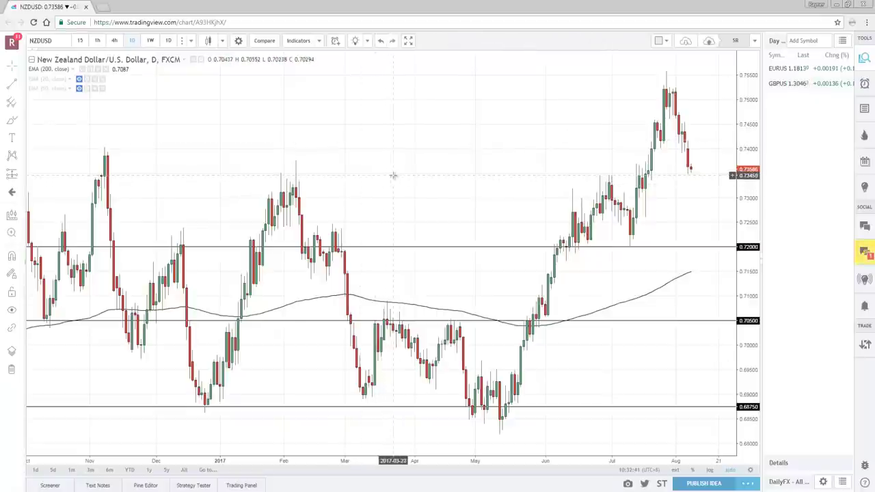
# Step: Draw a horizontal line at about 0.7345 across the earlier highs on the NZDUSD chart
pyautogui.click(25, 89)
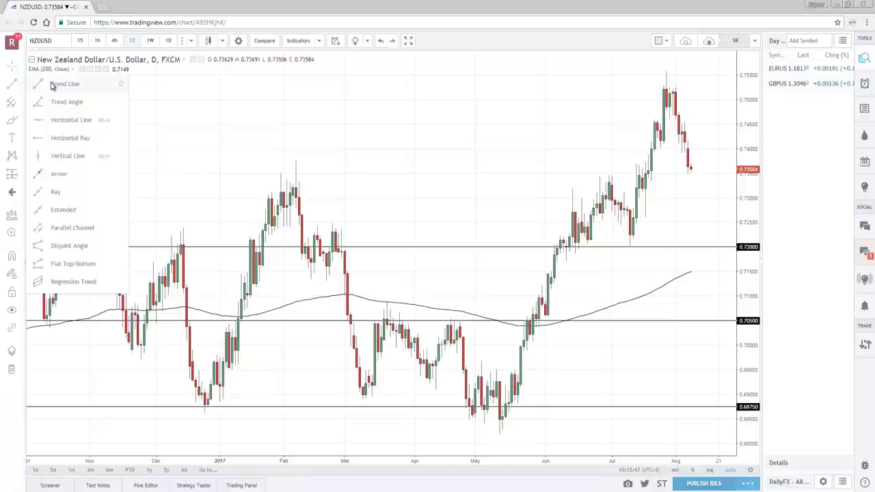
pyautogui.click(60, 120)
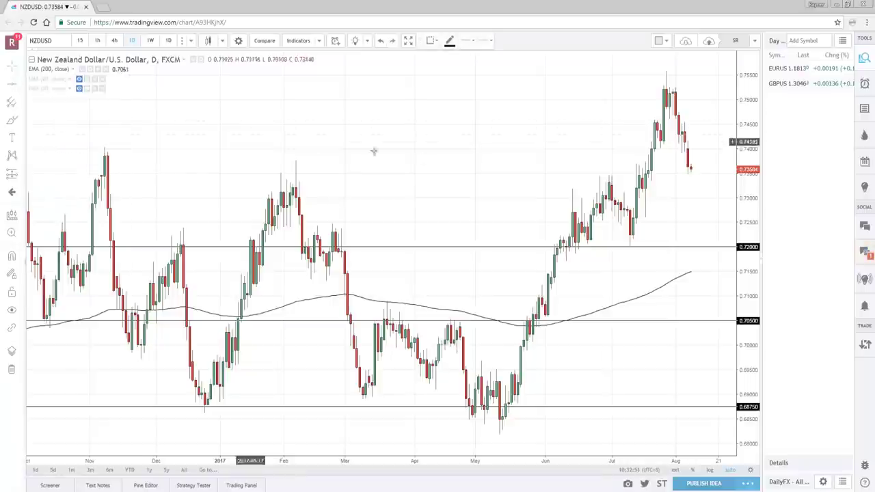
pyautogui.click(491, 176)
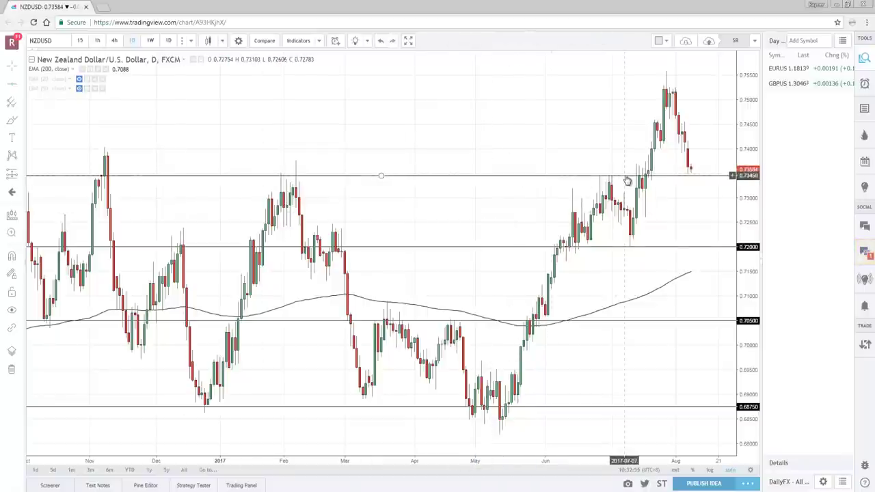
pyautogui.moveTo(627, 181); pyautogui.dragTo(688, 183)
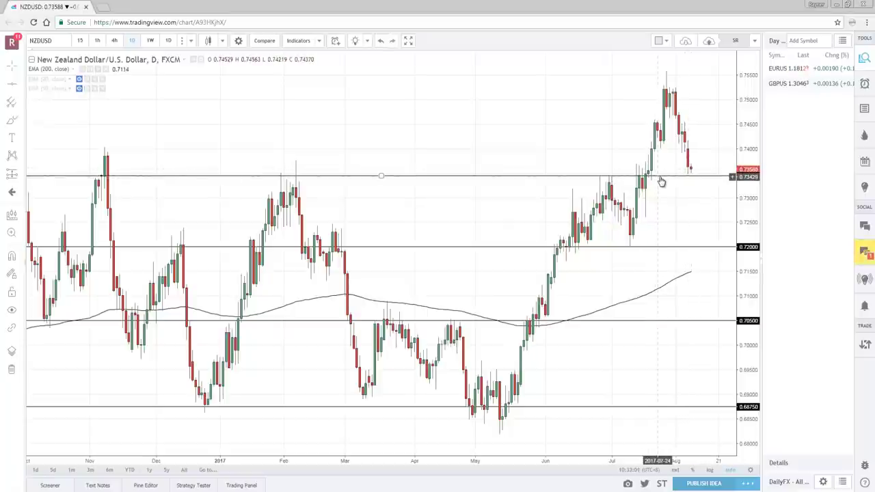
# Step: Start a new alert on the uppermost horizontal line from that line's properties
pyautogui.click(661, 180)
pyautogui.doubleClick(661, 179)
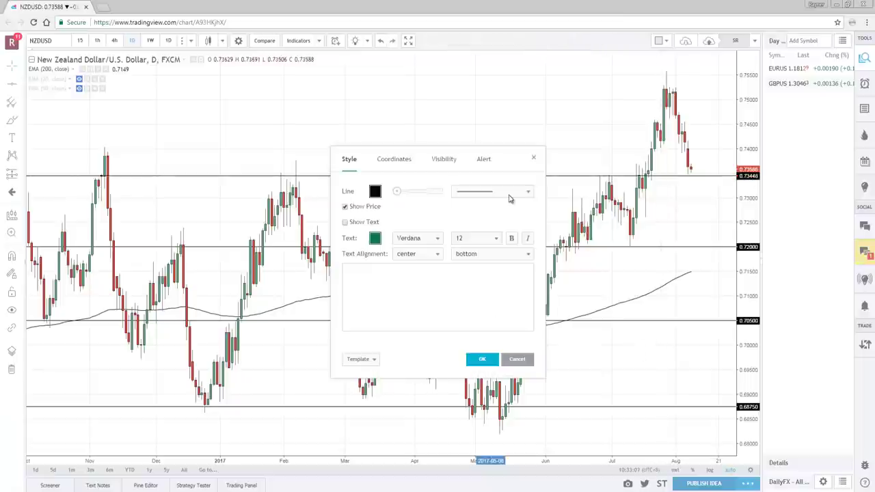
pyautogui.click(487, 164)
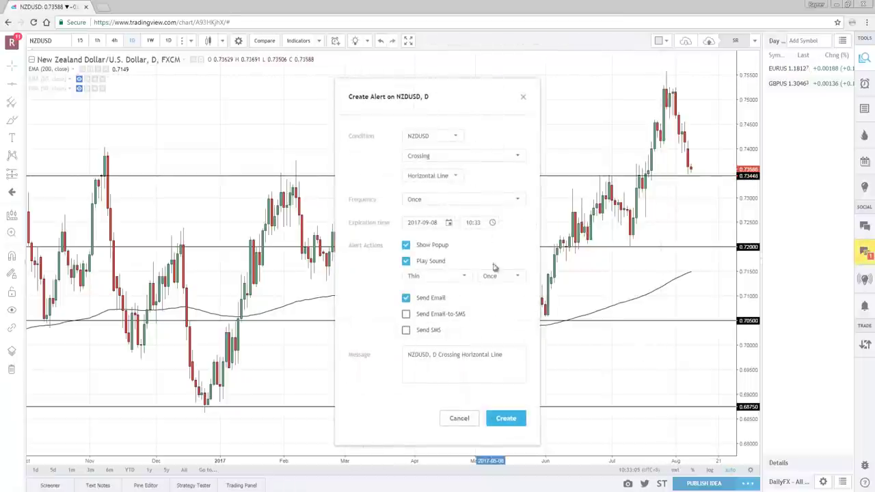
# Step: Review the alert's condition and frequency choices, keeping NZDUSD Crossing Horizontal Line with a frequency of Once
pyautogui.click(429, 140)
pyautogui.click(434, 141)
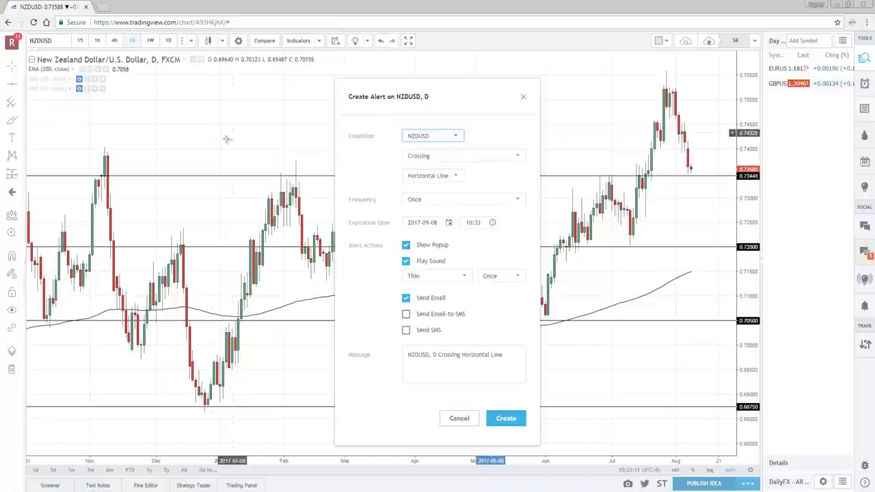
pyautogui.click(454, 158)
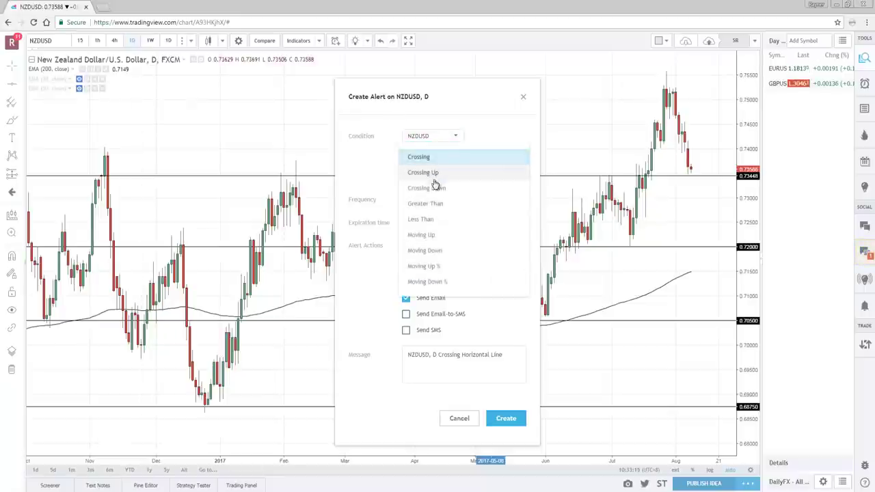
pyautogui.click(455, 159)
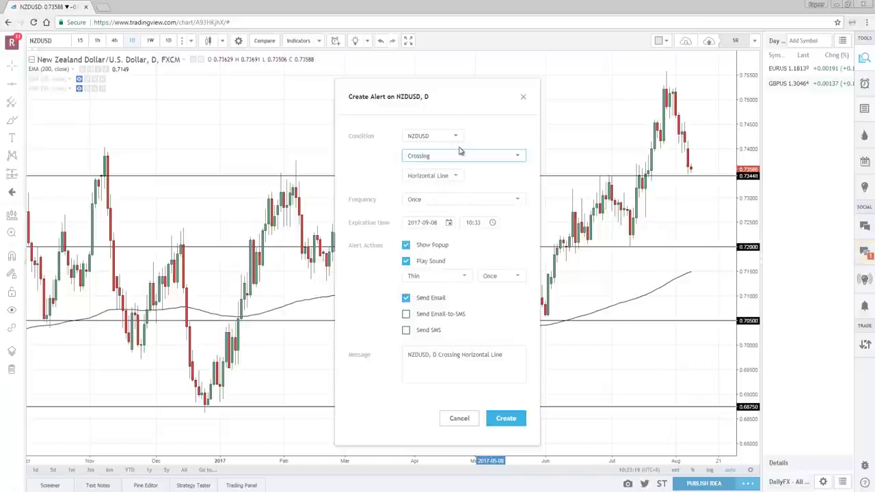
pyautogui.click(457, 179)
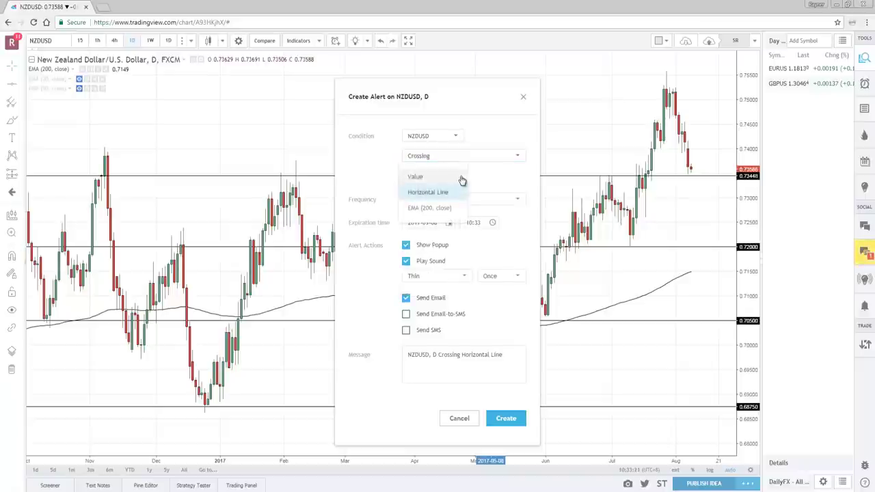
pyautogui.click(477, 177)
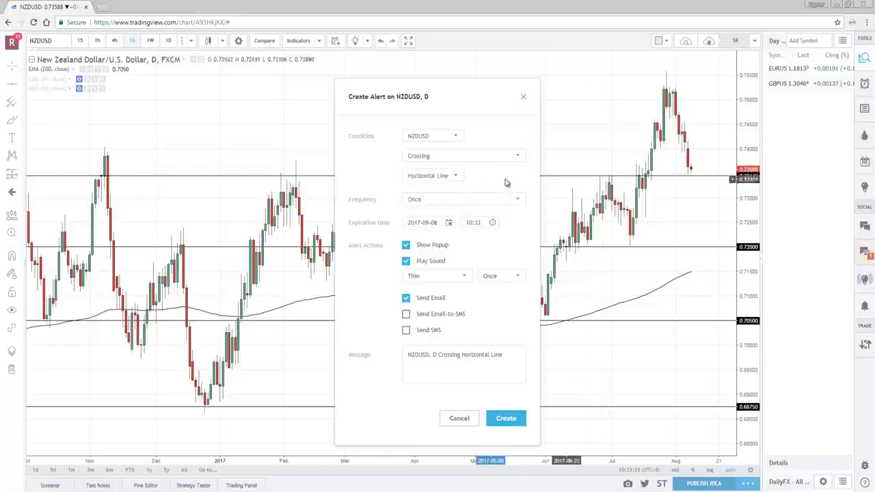
pyautogui.click(437, 203)
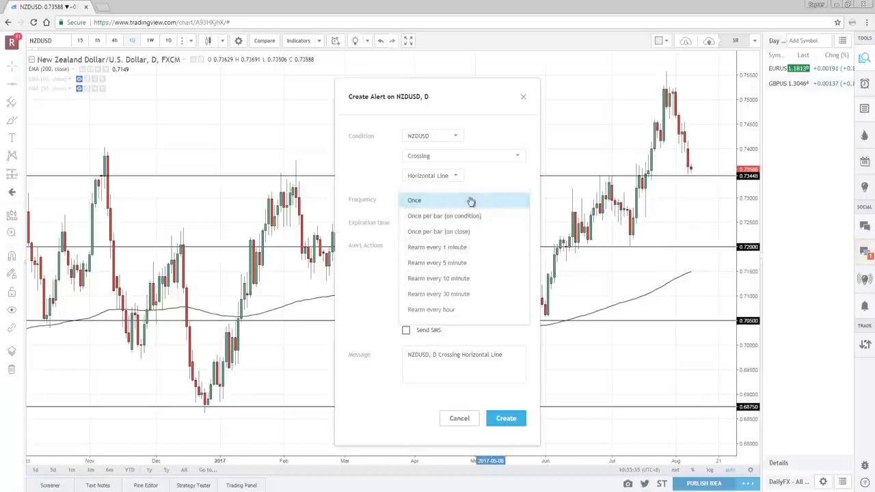
pyautogui.click(422, 201)
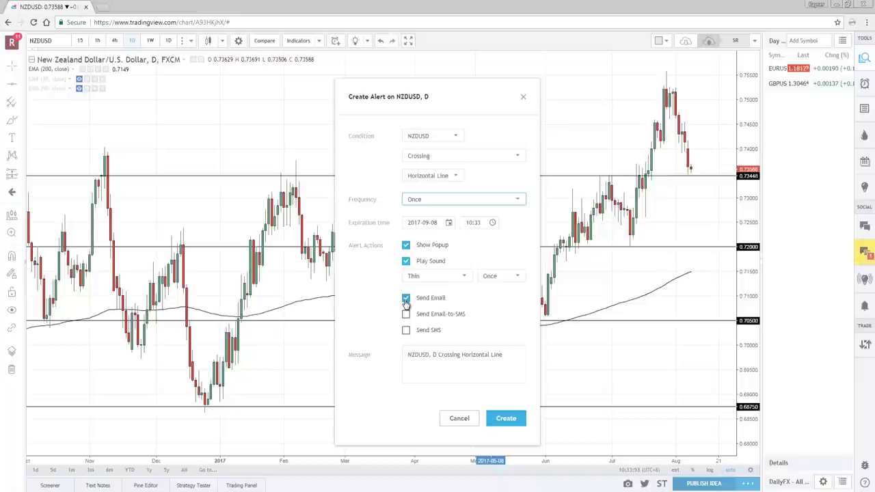
# Step: Try to enable Send SMS, decline the plan upgrade, and create the alert with its default message
pyautogui.click(406, 331)
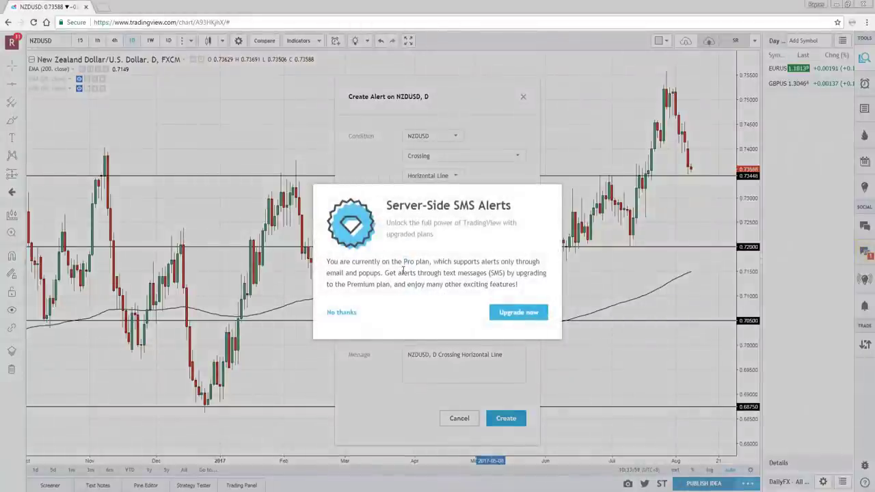
pyautogui.click(344, 313)
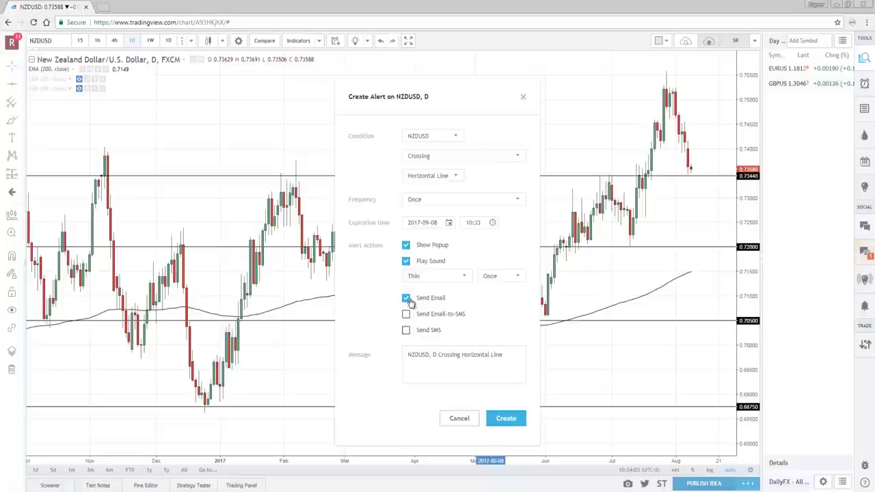
pyautogui.tripleClick(447, 356)
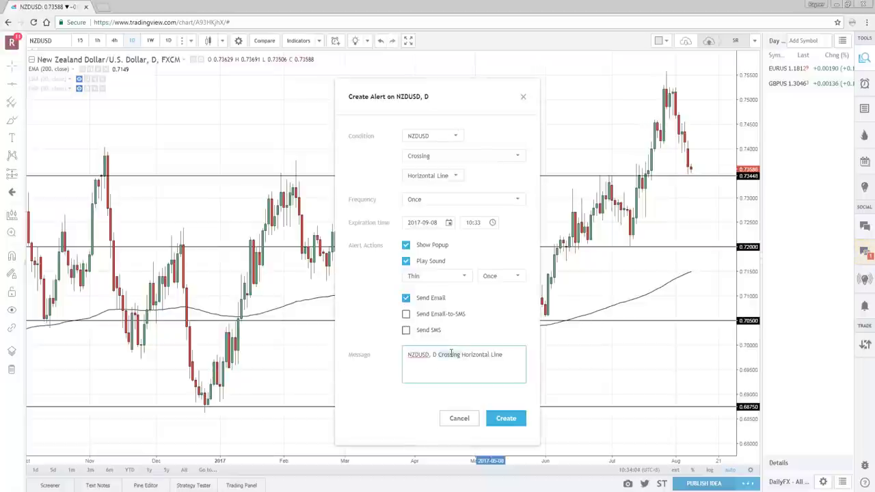
pyautogui.click(412, 355)
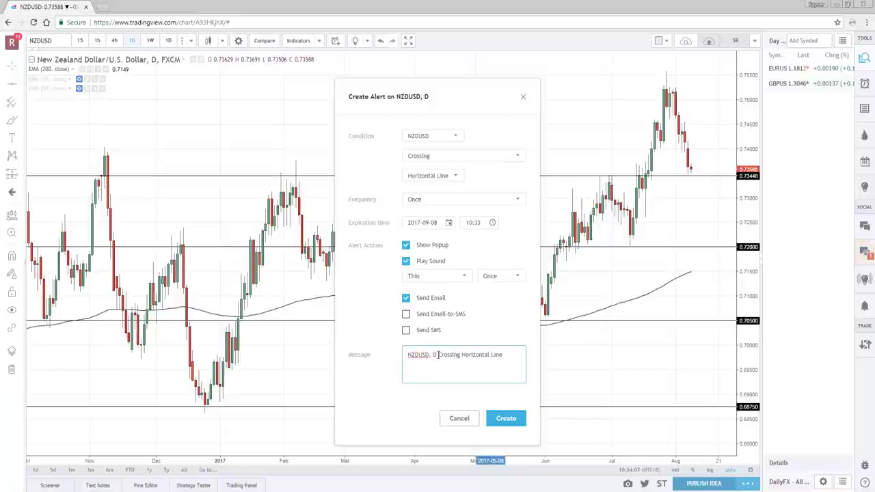
pyautogui.click(513, 419)
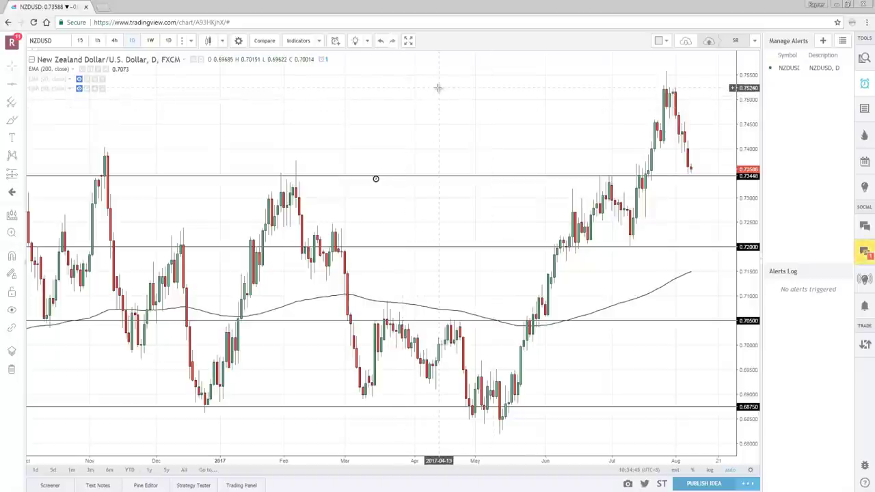
# Step: Browse the available indicators in the Built-Ins, My Scripts and Public Library categories
pyautogui.click(298, 42)
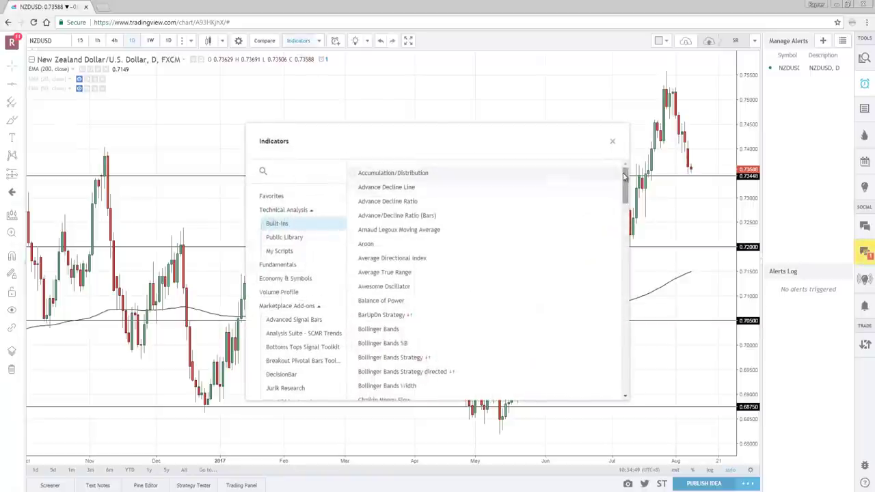
pyautogui.scroll(-5, 619, 179)
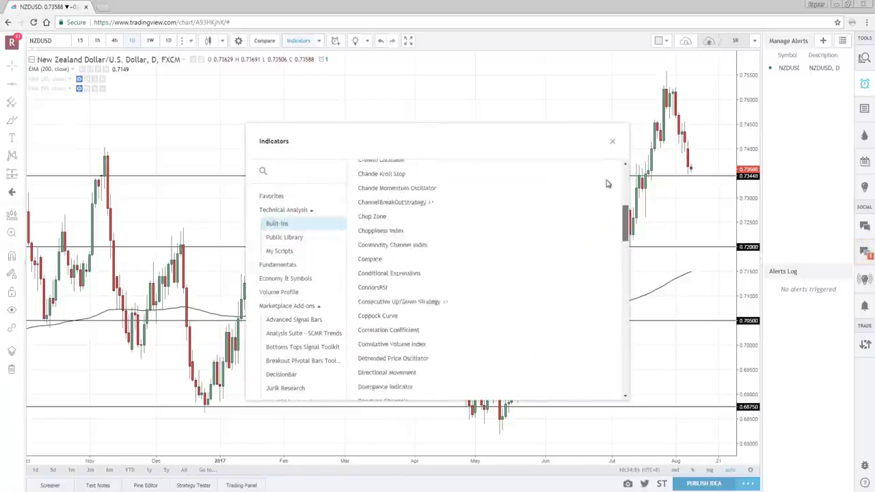
pyautogui.scroll(5, 588, 183)
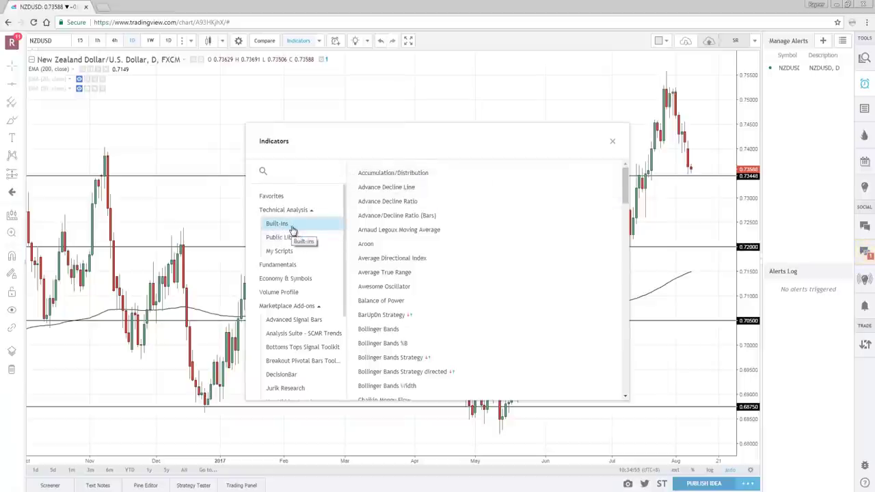
pyautogui.click(303, 250)
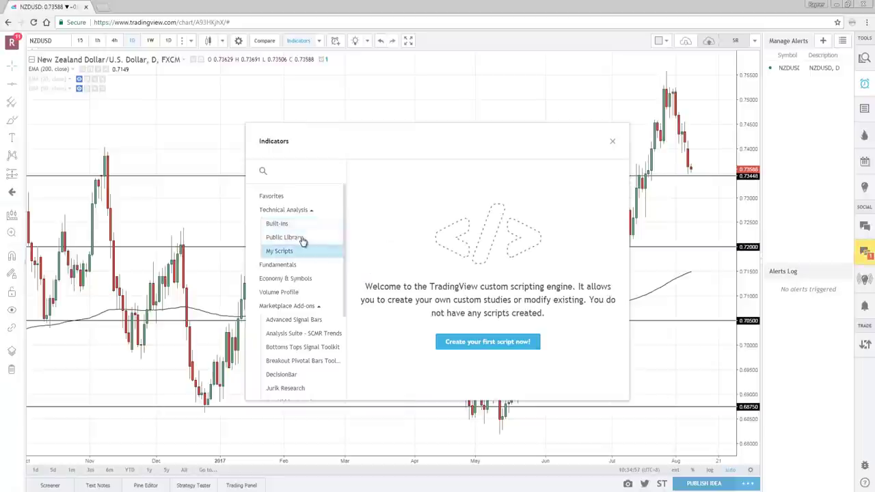
pyautogui.click(303, 239)
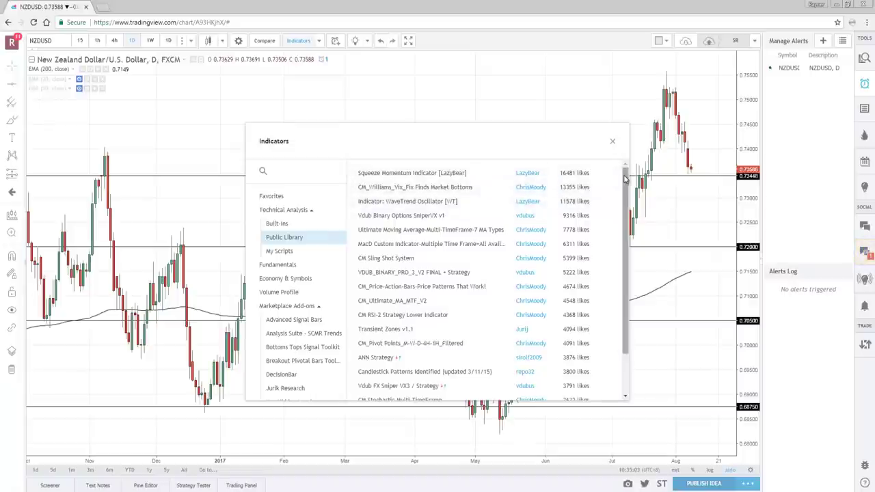
pyautogui.moveTo(624, 179); pyautogui.dragTo(598, 172)
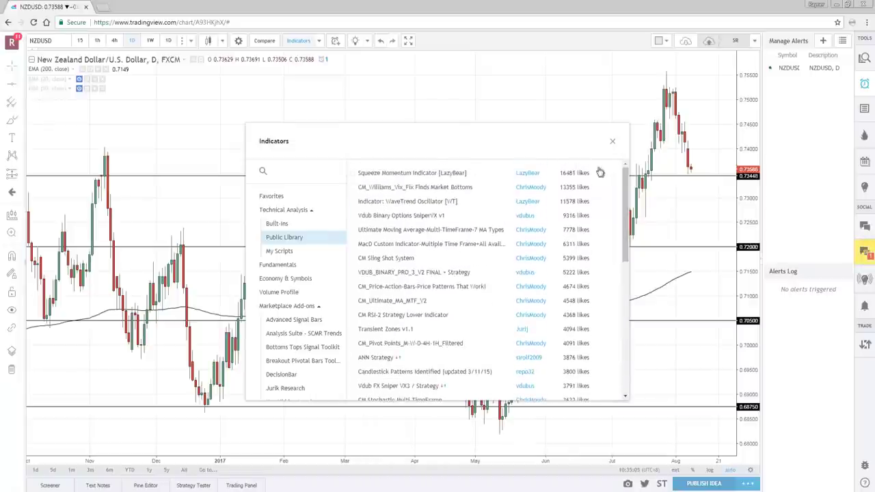
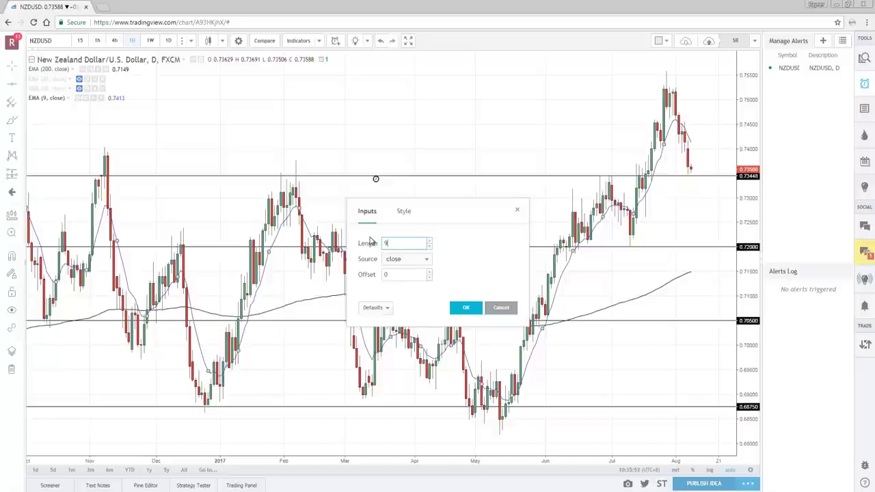
# Step: Set the newly added EMA to a length of 20 with a red line
pyautogui.click(404, 211)
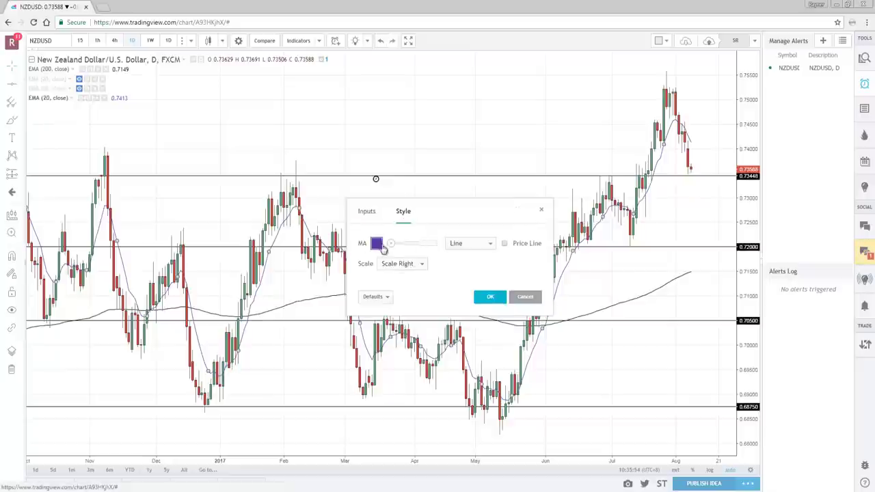
pyautogui.click(378, 243)
pyautogui.click(385, 268)
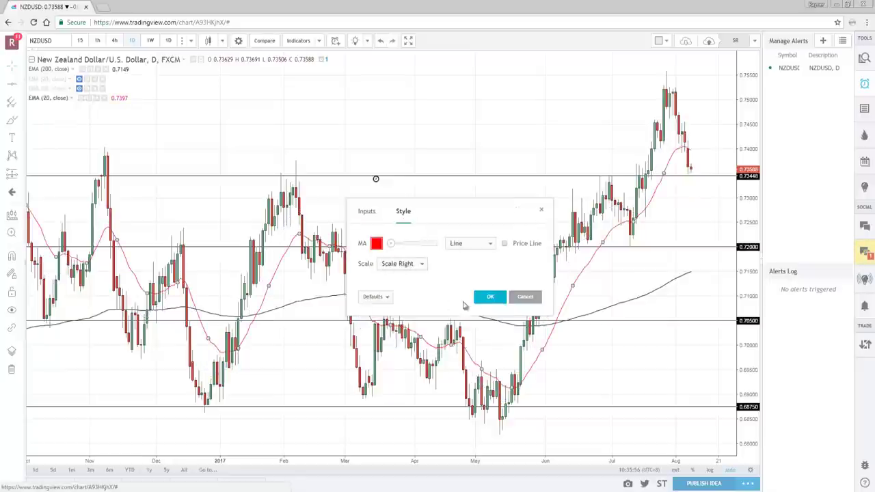
pyautogui.click(490, 296)
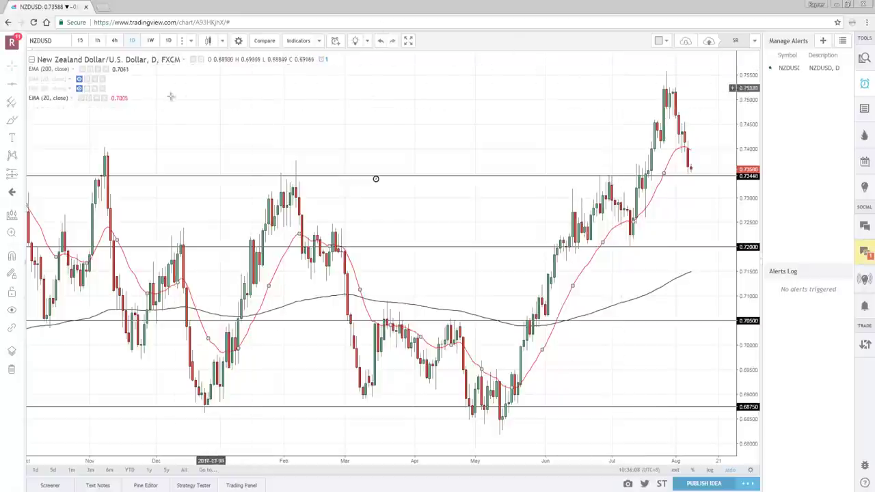
# Step: Hide the newly added 20 EMA and display the existing 200, 20 and 50 EMAs on the chart
pyautogui.click(81, 99)
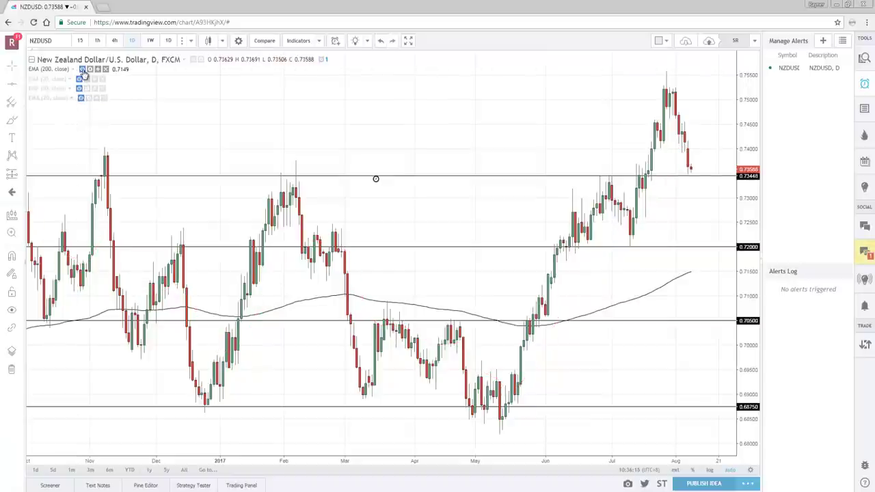
pyautogui.click(83, 69)
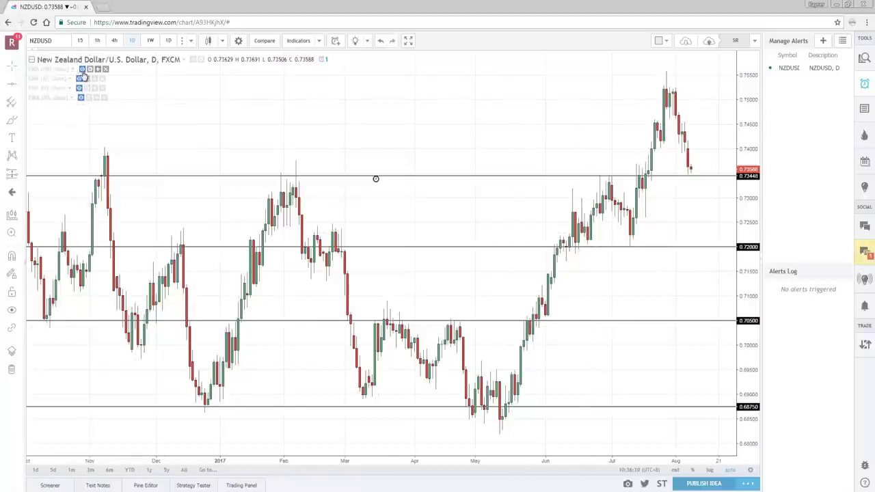
pyautogui.click(83, 70)
pyautogui.click(81, 79)
pyautogui.click(80, 89)
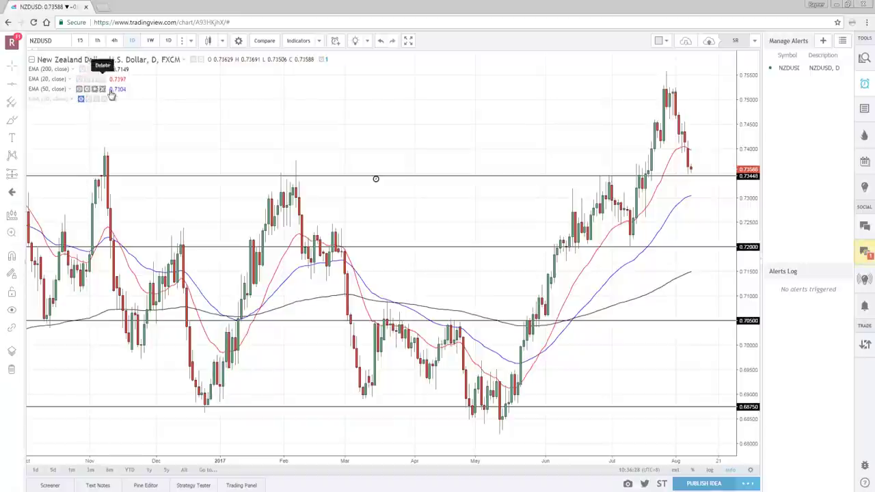
# Step: Delete the duplicate 20 EMA and hide the original 20 and 50 EMAs
pyautogui.click(104, 99)
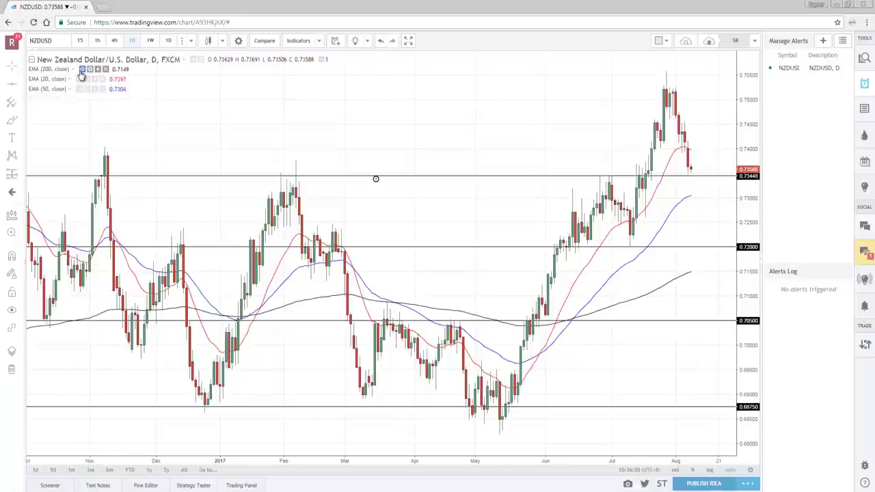
pyautogui.click(79, 79)
pyautogui.click(80, 88)
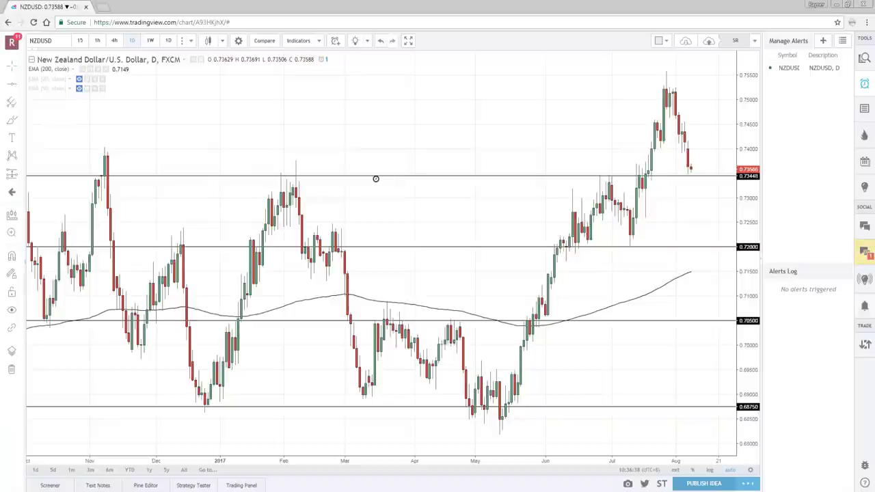
# Step: Look through the indicator list again and close it without adding an indicator
pyautogui.click(298, 41)
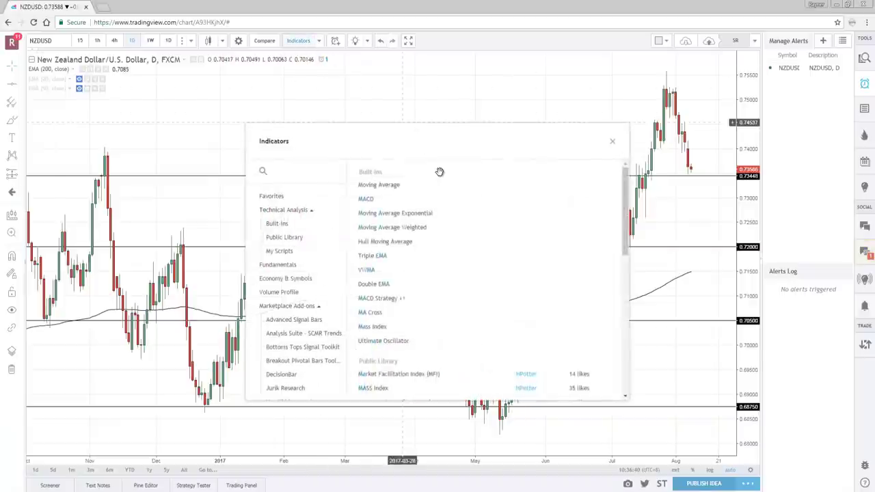
pyautogui.scroll(-4, 606, 226)
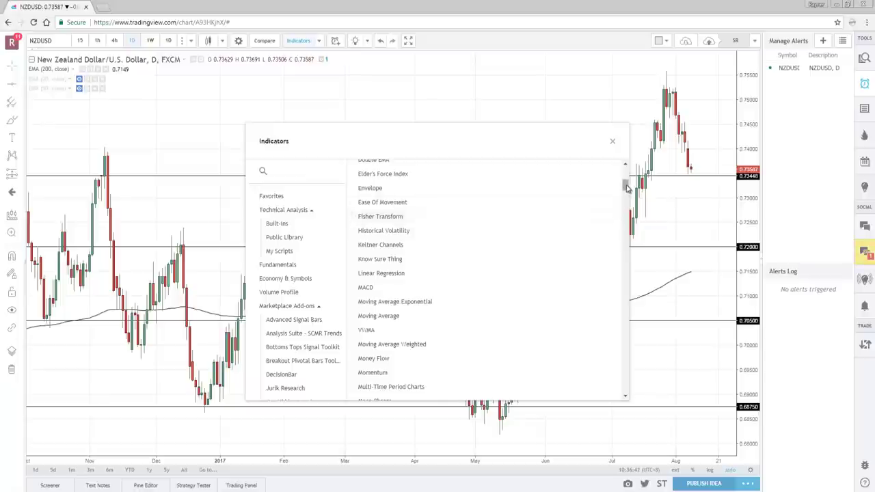
pyautogui.moveTo(627, 189); pyautogui.dragTo(617, 168)
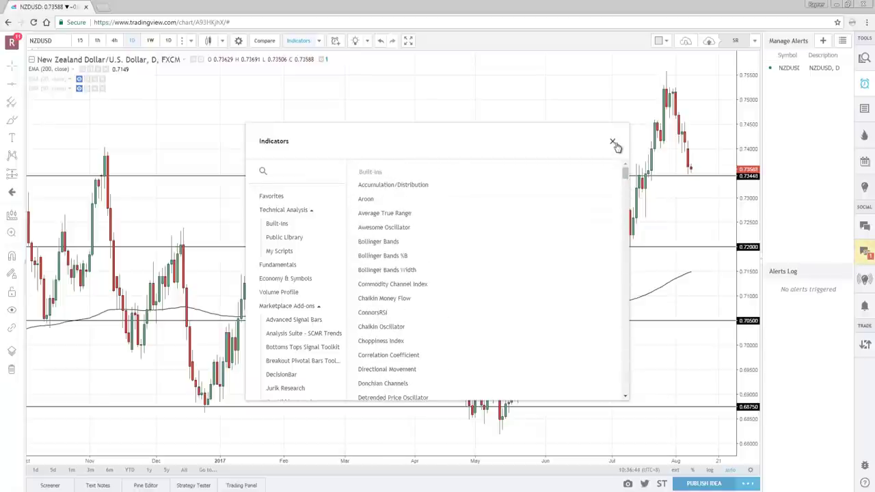
pyautogui.click(614, 143)
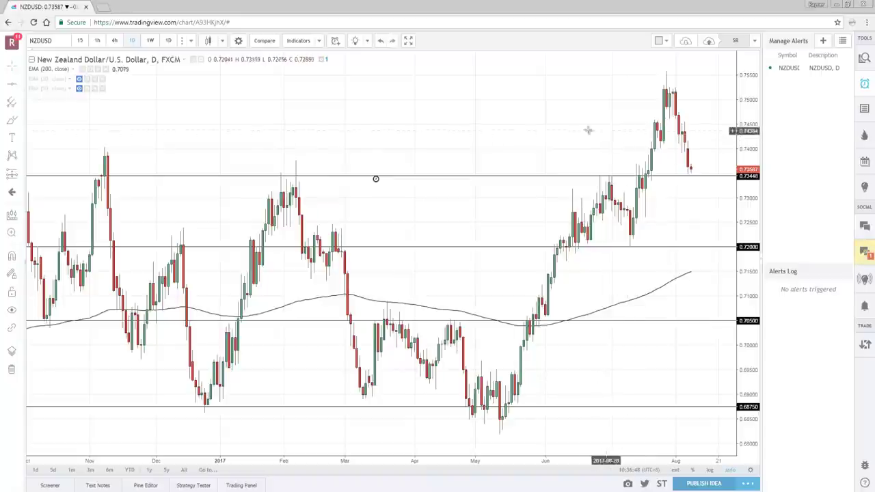
# Step: View the saved chart layouts available for loading and close the list without loading one
pyautogui.hscroll(-2, 583, 128)
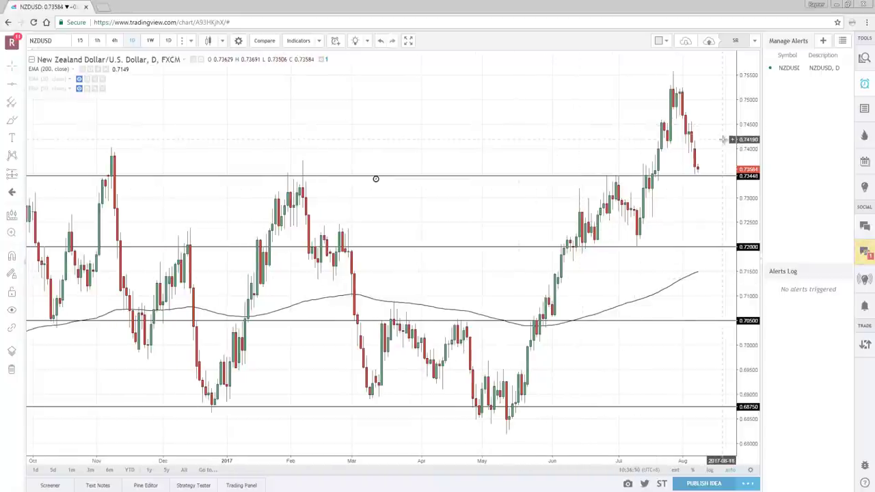
pyautogui.click(757, 41)
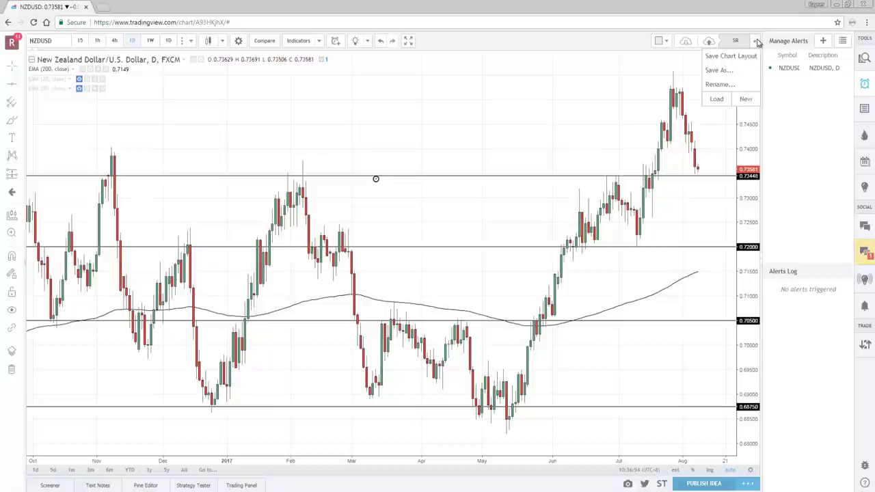
pyautogui.click(717, 99)
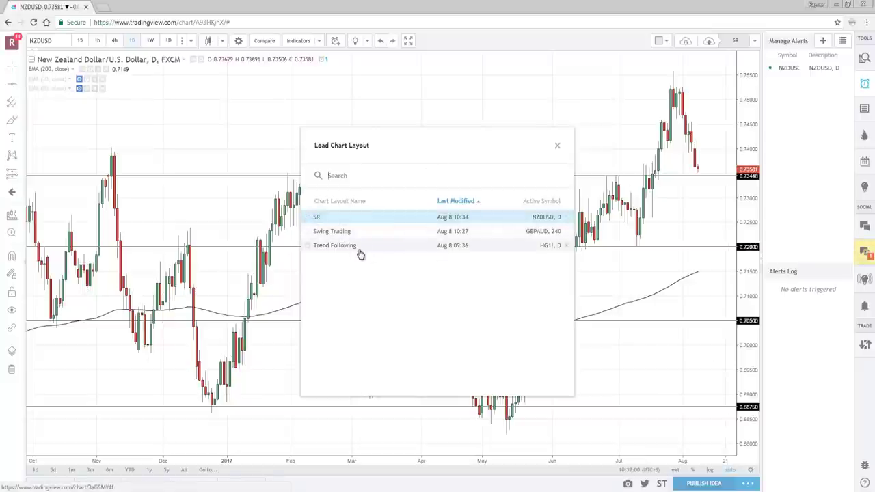
pyautogui.click(558, 149)
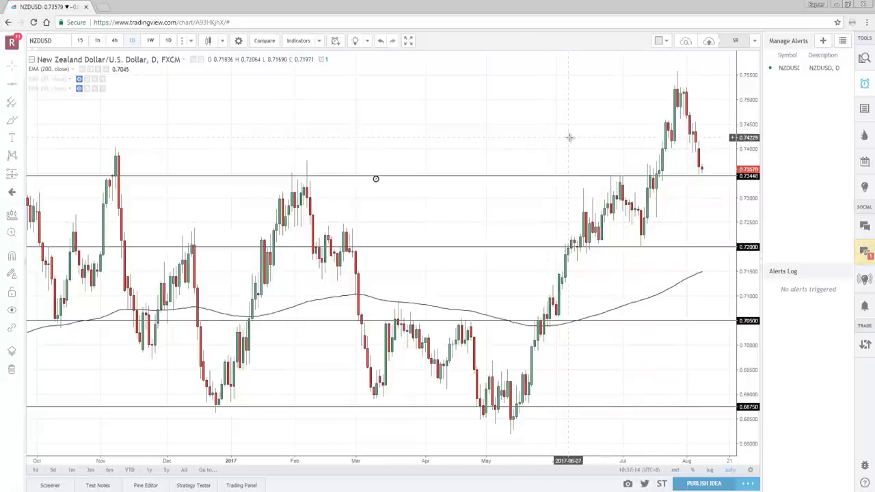
# Step: Add the built-in Relative Strength Index indicator to the NZDUSD daily chart
pyautogui.click(299, 42)
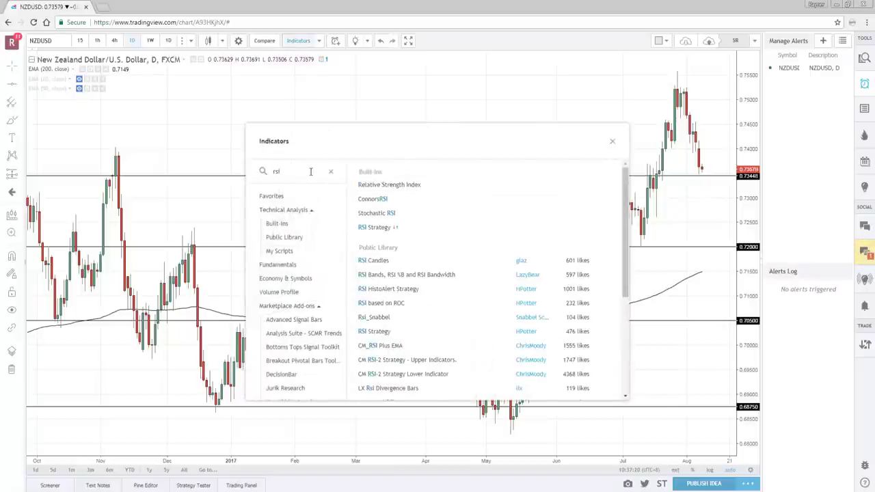
pyautogui.click(401, 185)
pyautogui.click(612, 140)
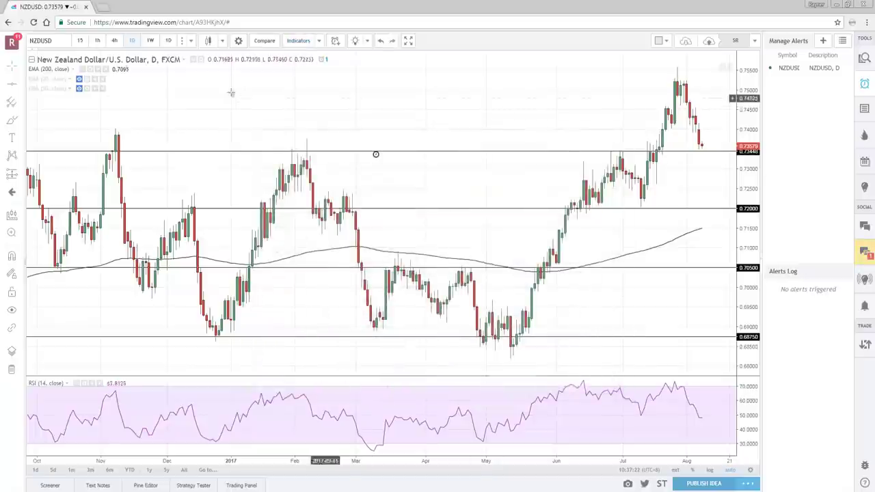
# Step: Search the indicators for macd and add the built-in MACD to the NZDUSD chart
pyautogui.click(298, 41)
pyautogui.write('mac')
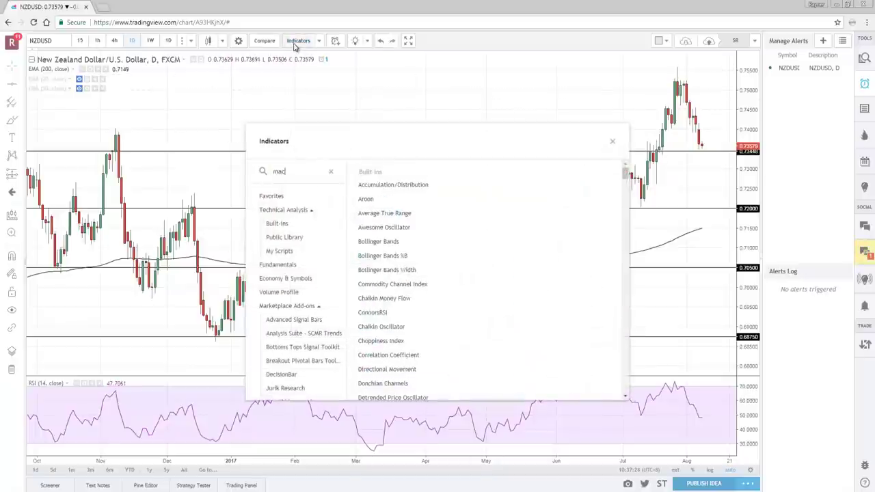
pyautogui.write('d')
pyautogui.click(378, 186)
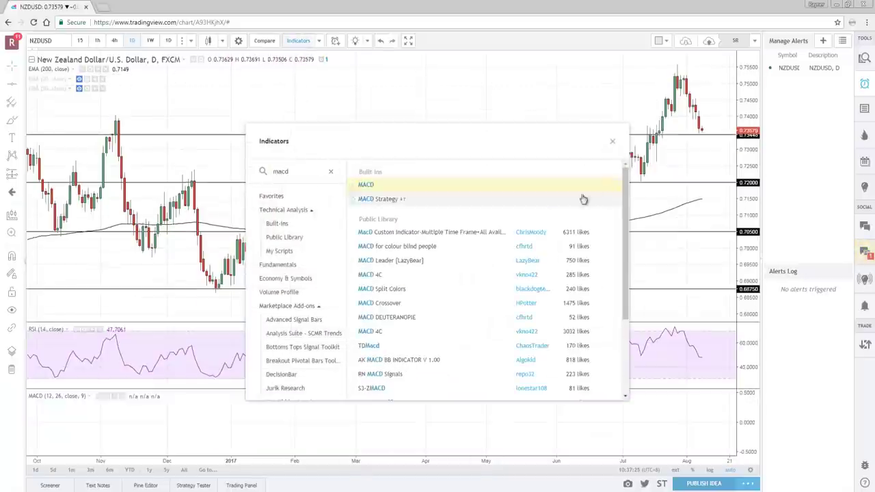
pyautogui.click(613, 142)
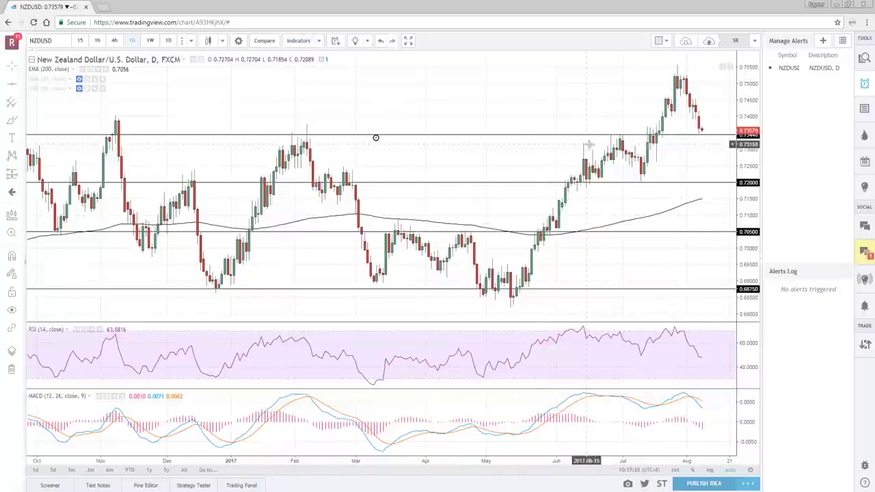
# Step: Delete all the horizontal support and resistance lines from the NZDUSD chart
pyautogui.click(442, 137)
pyautogui.press('Delete')
pyautogui.click(499, 302)
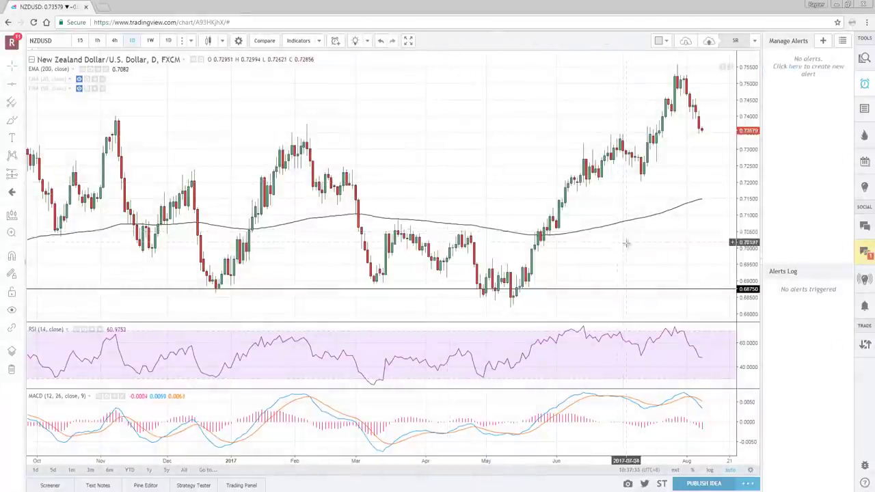
pyautogui.click(619, 292)
pyautogui.press('Delete')
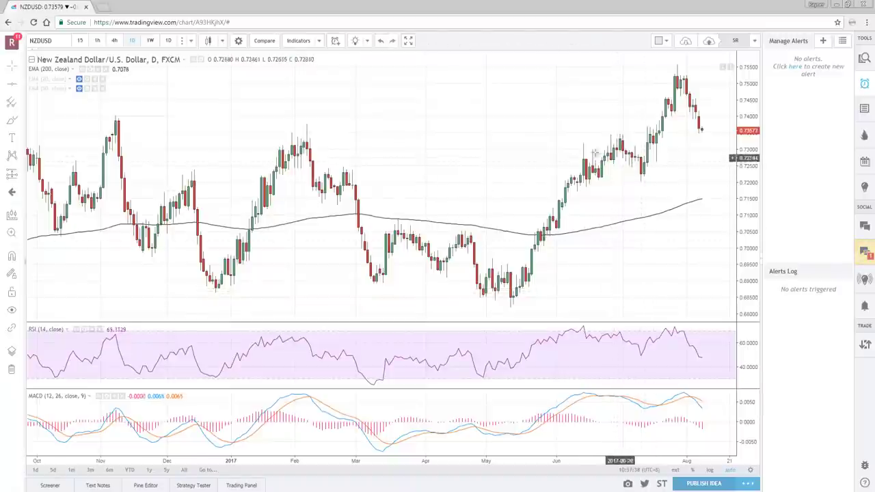
pyautogui.moveTo(531, 123); pyautogui.dragTo(538, 123)
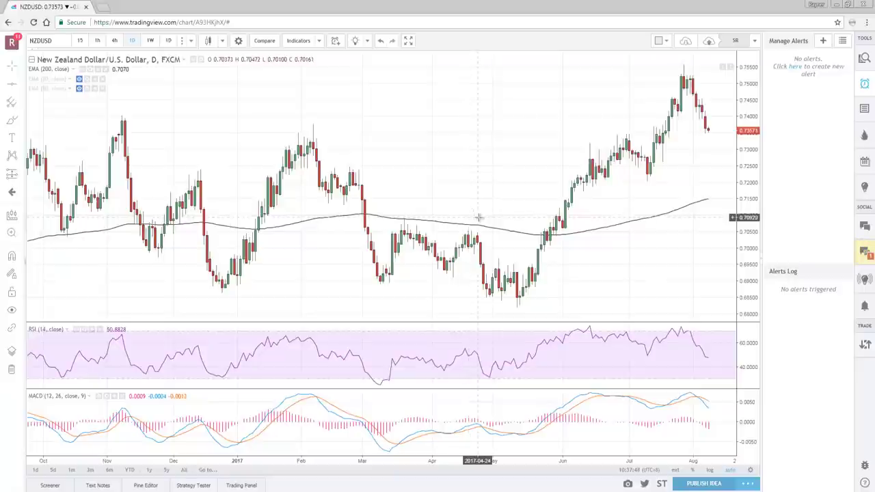
# Step: Save a copy of the current chart layout as Indicators and view the new layout
pyautogui.click(755, 41)
pyautogui.click(728, 70)
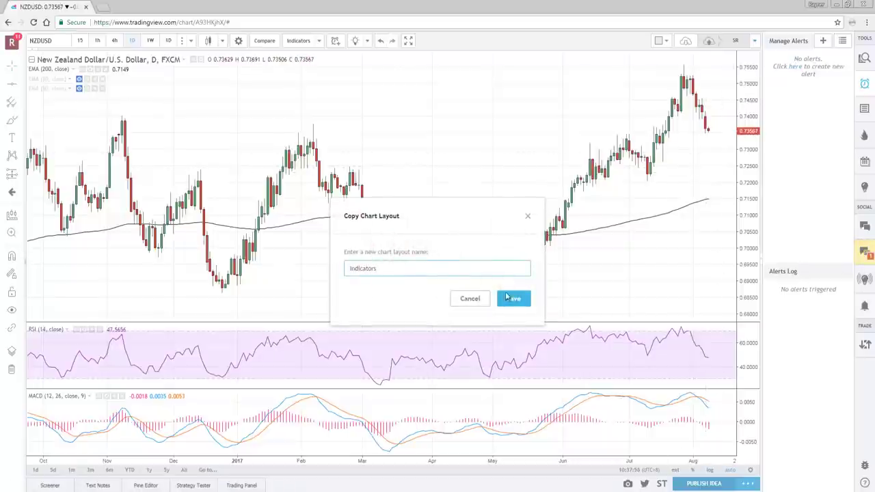
pyautogui.click(509, 298)
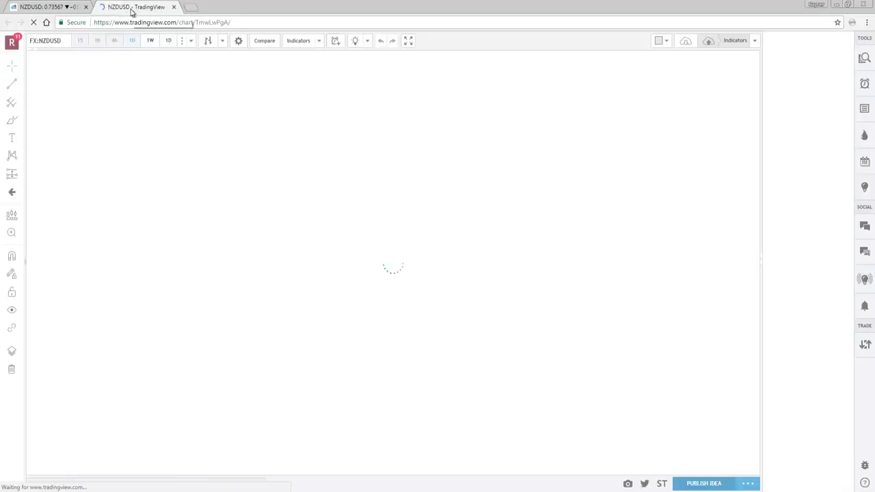
pyautogui.click(61, 10)
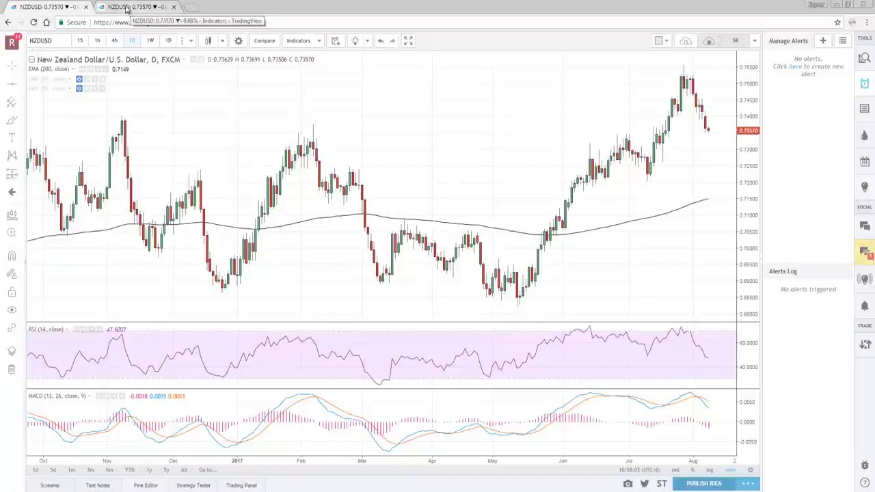
pyautogui.click(137, 6)
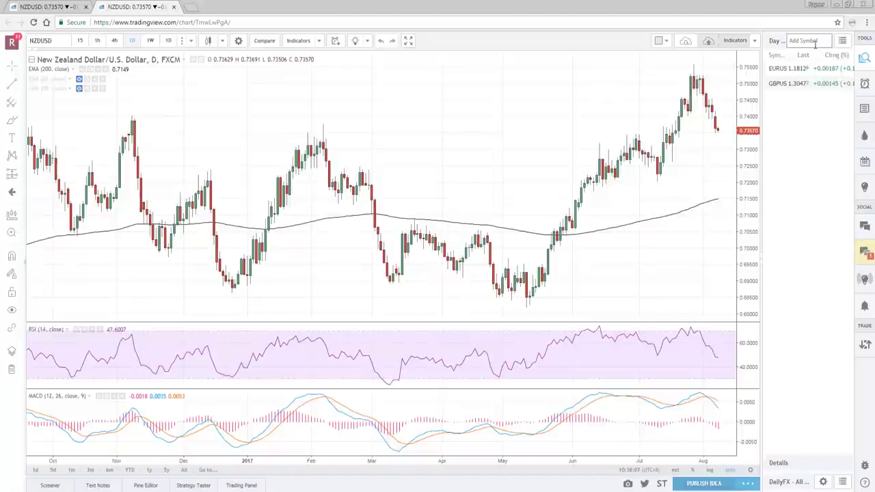
# Step: Chart EURUSD in the Indicators layout, and add USDCAD to the Day Trading watchlist and chart it
pyautogui.click(796, 71)
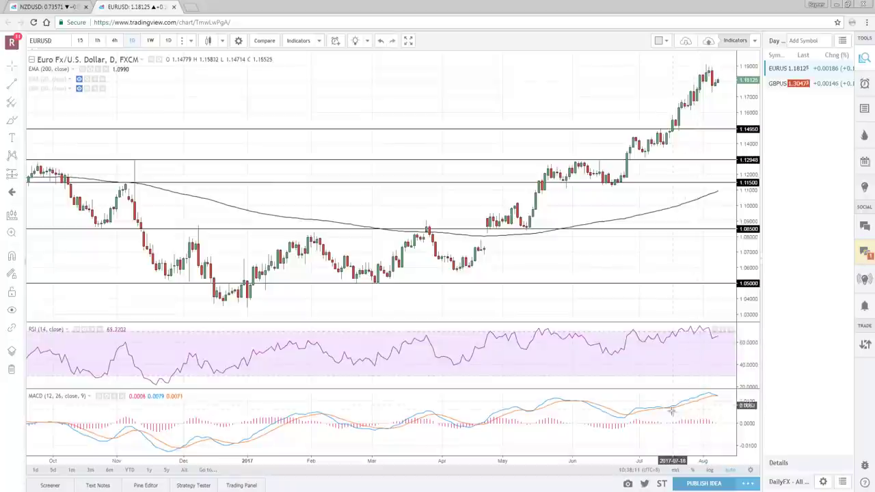
pyautogui.click(807, 41)
pyautogui.write('USDCAD')
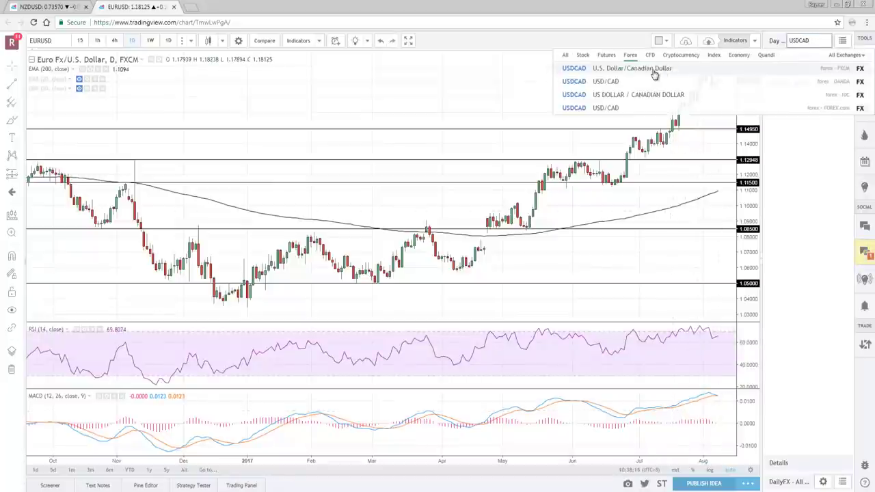
pyautogui.press('Return')
pyautogui.click(798, 100)
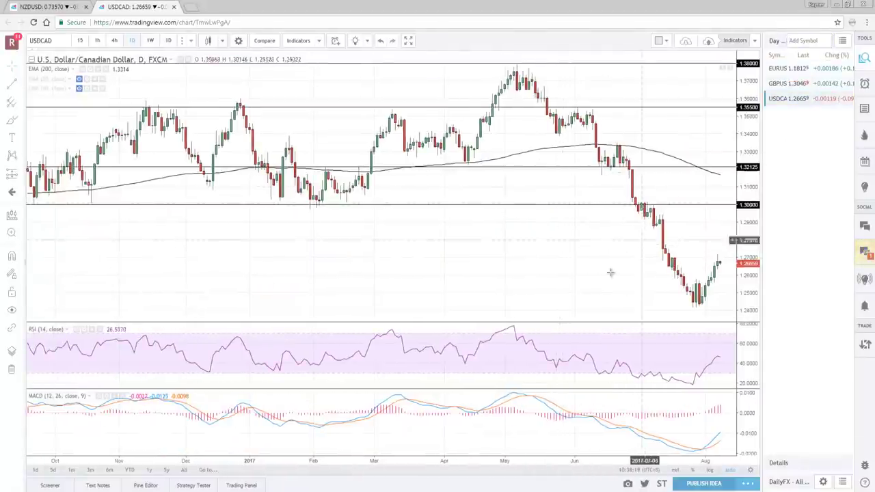
# Step: Load the saved SR chart layout and bring its NZDUSD chart into view
pyautogui.click(755, 42)
pyautogui.click(725, 100)
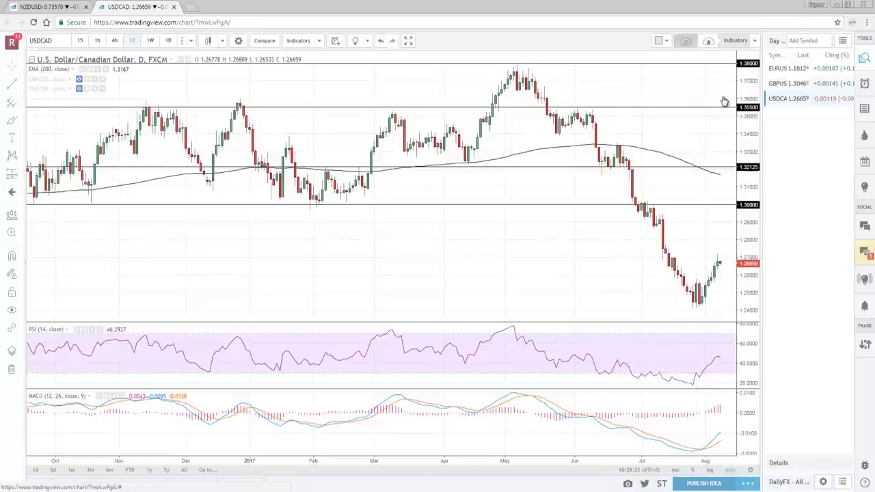
pyautogui.click(353, 217)
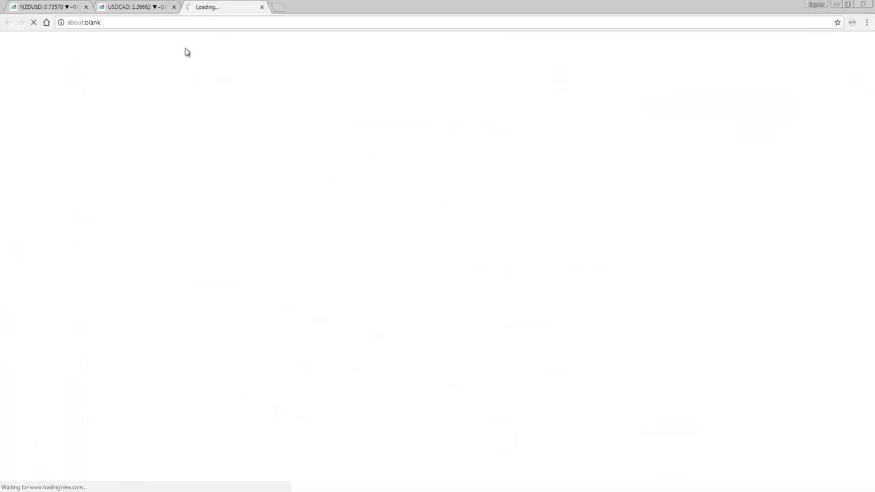
pyautogui.click(161, 12)
pyautogui.click(191, 7)
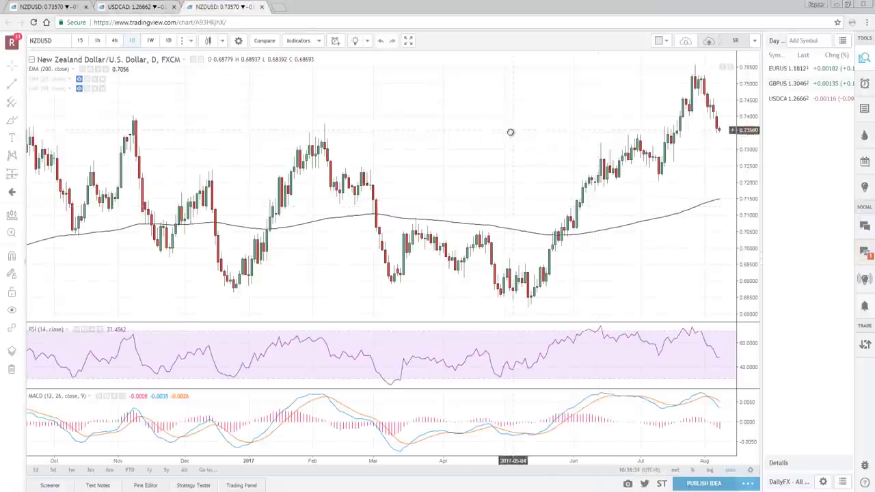
# Step: Remove the RSI and MACD indicators from the NZDUSD chart in the SR layout
pyautogui.hscroll(-2, 510, 133)
pyautogui.hscroll(2, 540, 143)
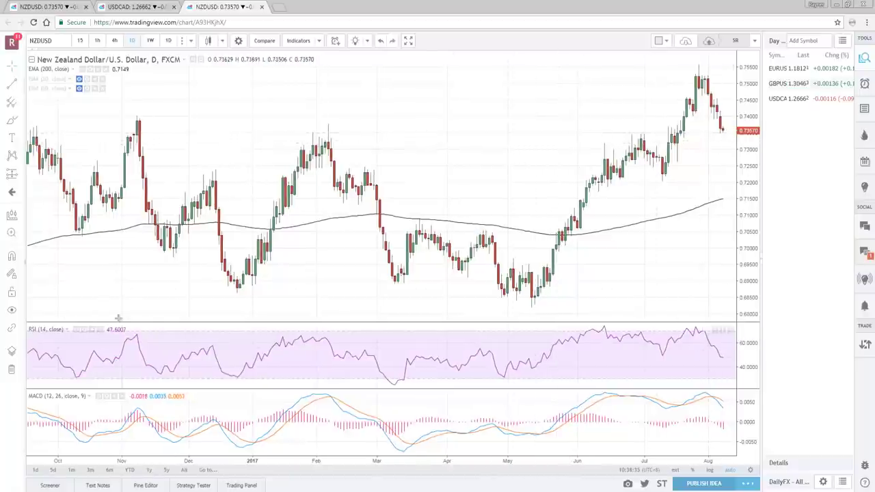
pyautogui.click(99, 330)
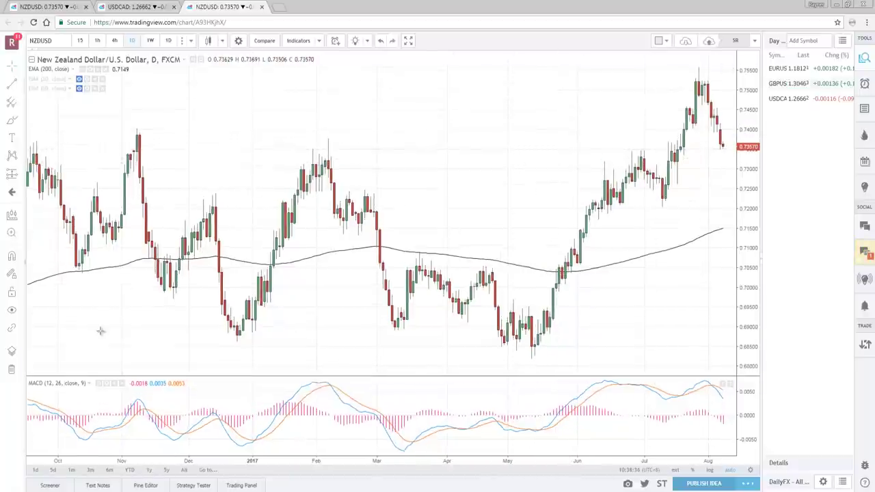
pyautogui.click(122, 383)
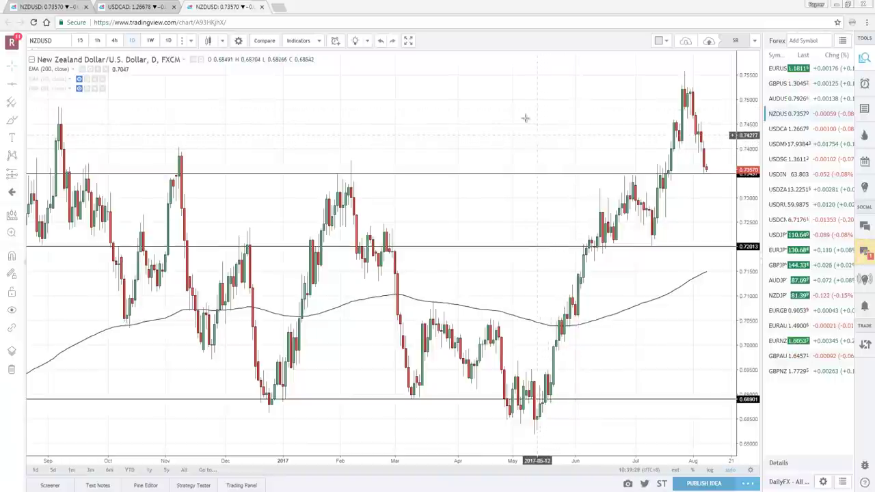
# Step: Load the saved Indicators chart layout and bring its USDCAD chart into view
pyautogui.moveTo(558, 129); pyautogui.dragTo(561, 129)
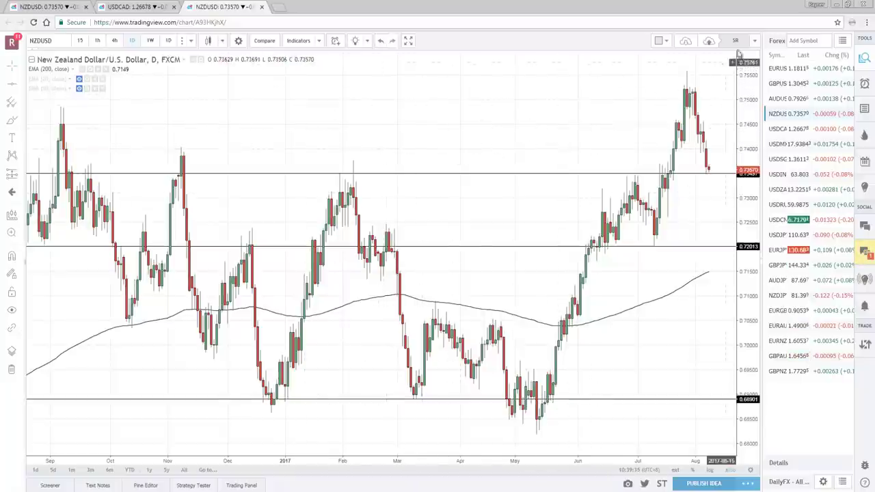
pyautogui.click(756, 40)
pyautogui.click(718, 100)
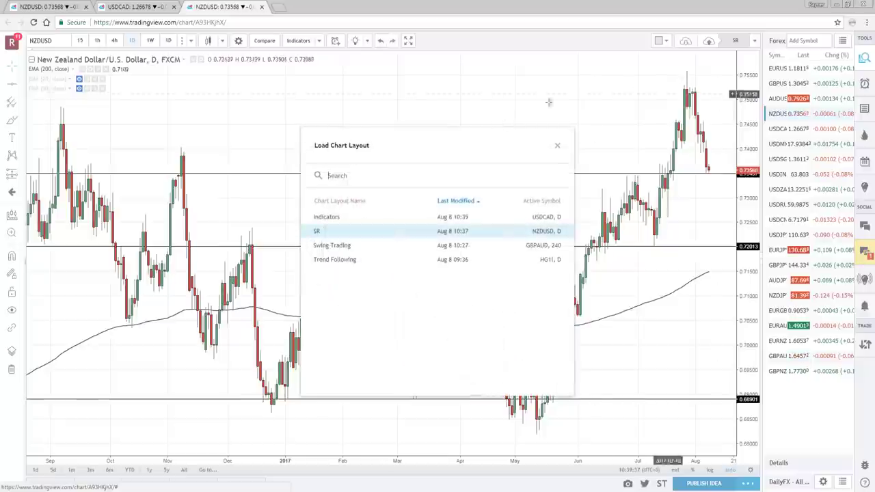
pyautogui.click(328, 217)
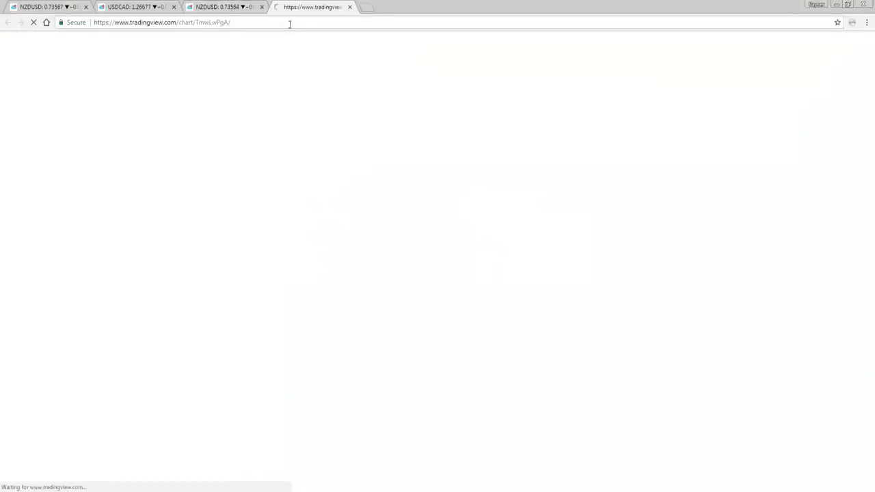
pyautogui.click(258, 8)
pyautogui.click(311, 7)
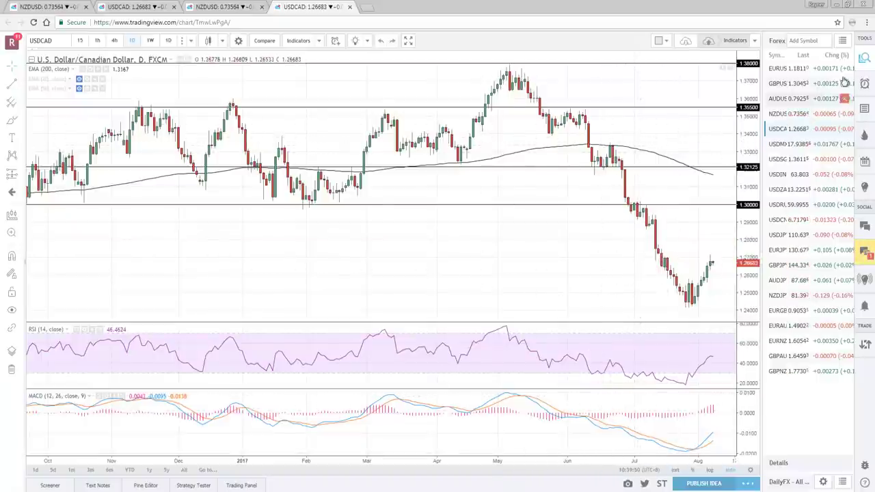
# Step: Delete all the horizontal lines from the USDCAD chart in the Indicators layout
pyautogui.click(843, 41)
pyautogui.click(639, 133)
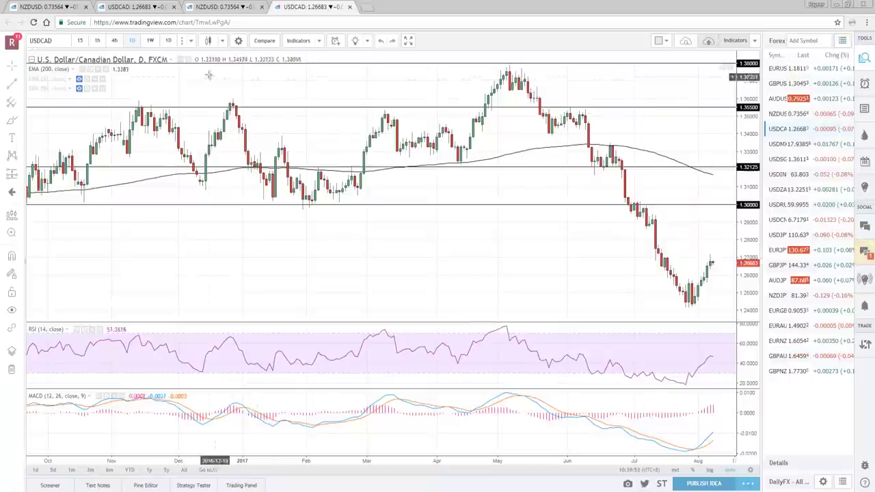
pyautogui.moveTo(334, 69); pyautogui.dragTo(539, 172)
pyautogui.click(528, 204)
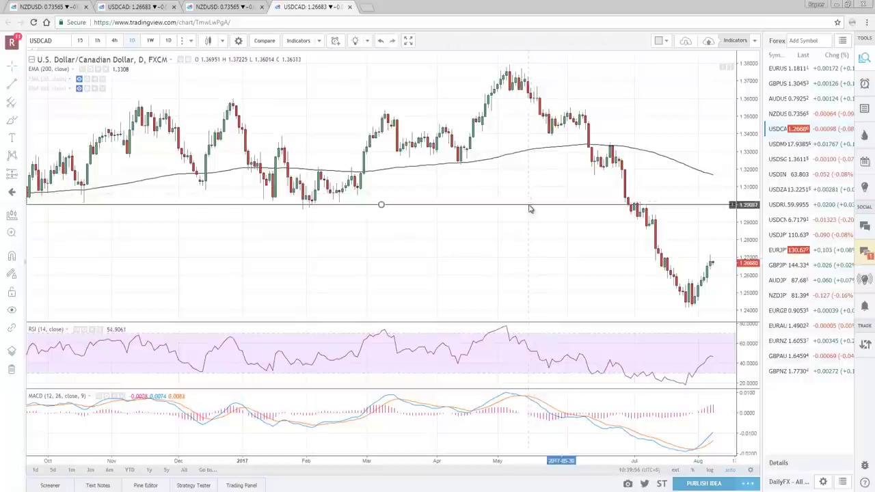
pyautogui.press('Delete')
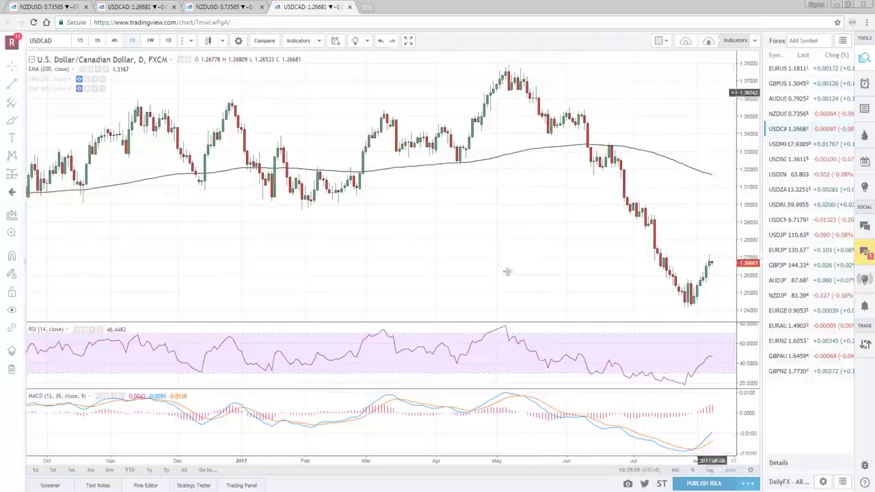
# Step: Switch to the Day Trading watchlist and chart its GBPUSD and EURUSD symbols in turn
pyautogui.click(841, 43)
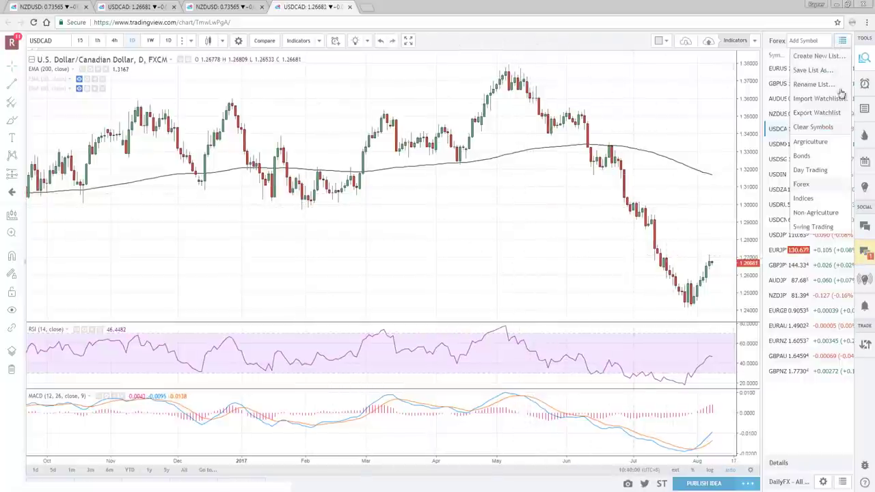
pyautogui.click(810, 168)
pyautogui.click(810, 83)
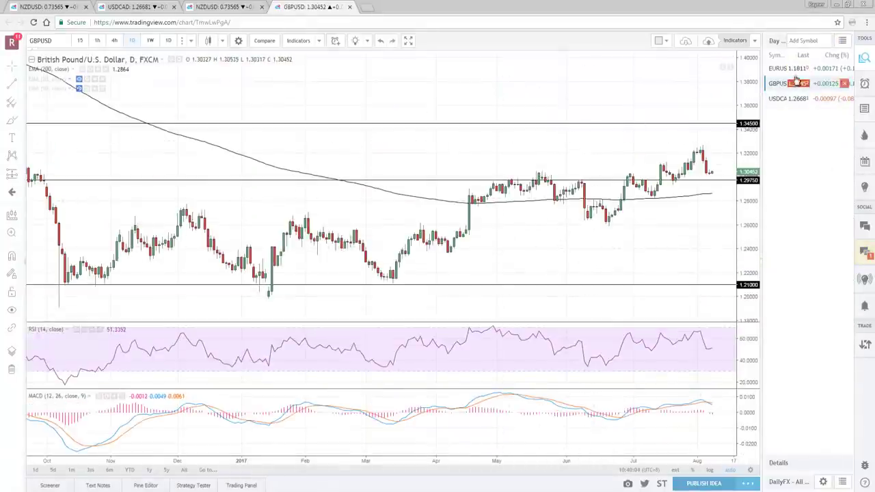
pyautogui.press('Up')
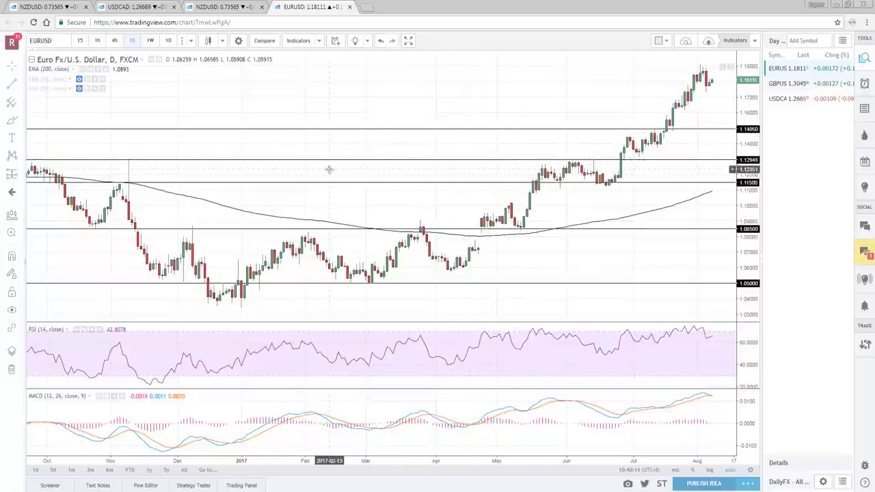
# Step: Hide all drawings on the EURUSD chart and show them again
pyautogui.click(12, 312)
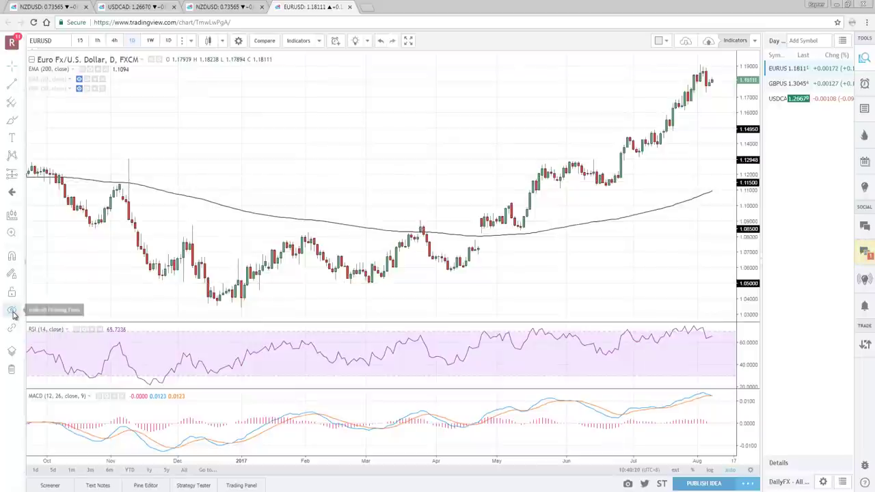
pyautogui.click(13, 312)
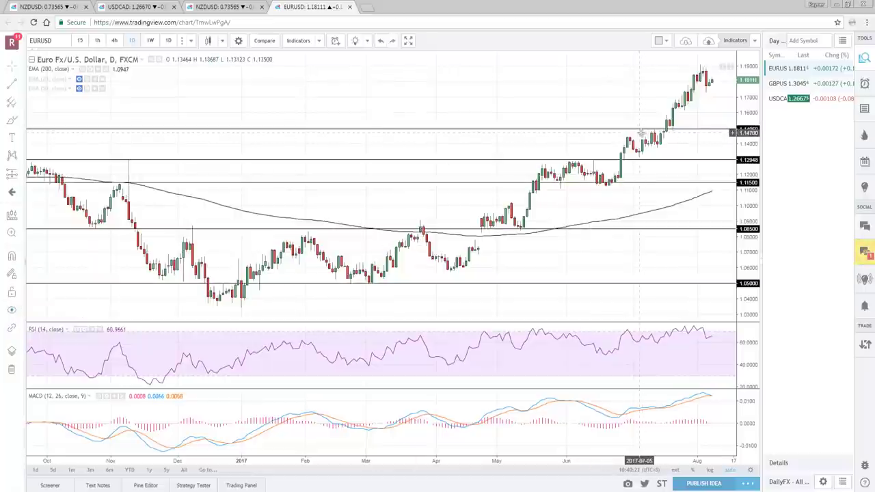
# Step: Close both browser tabs of the Indicators layout and return to the original NZDUSD chart
pyautogui.hotkey('ctrl', 'w')
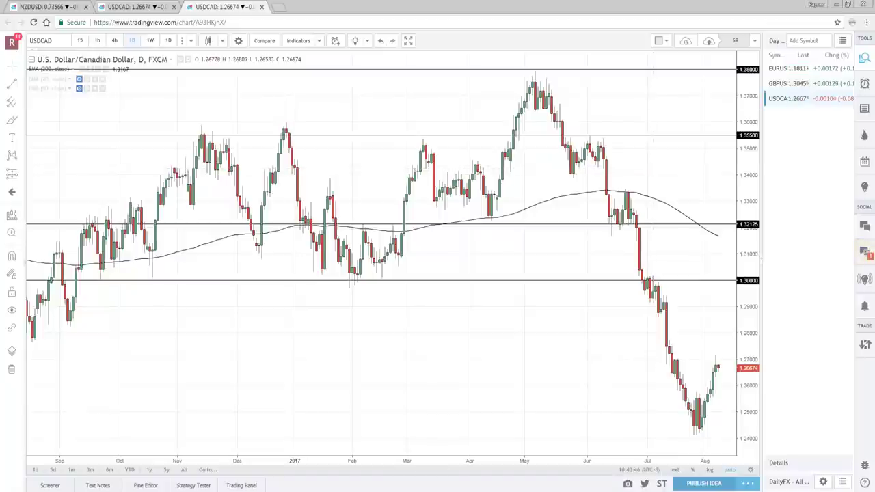
pyautogui.click(174, 6)
pyautogui.click(65, 9)
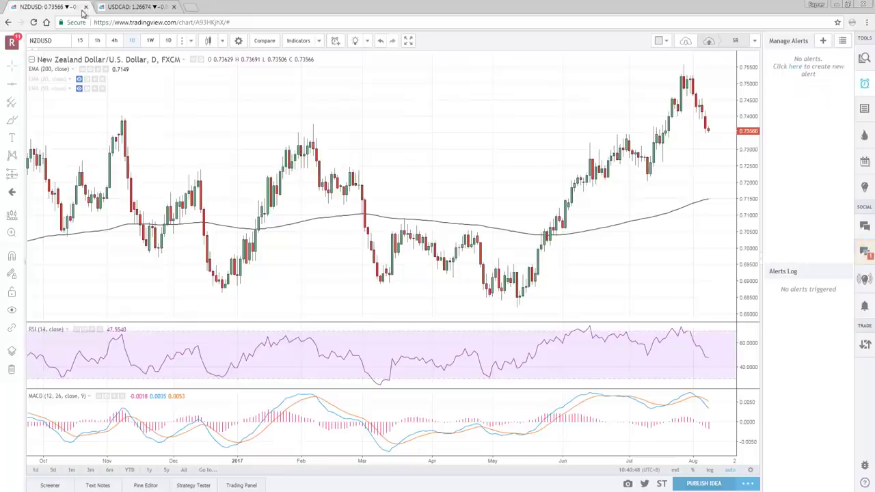
# Step: Close the NZDUSD browser tab and show the Day Trading watchlist beside the USDCAD chart
pyautogui.click(85, 7)
pyautogui.click(844, 41)
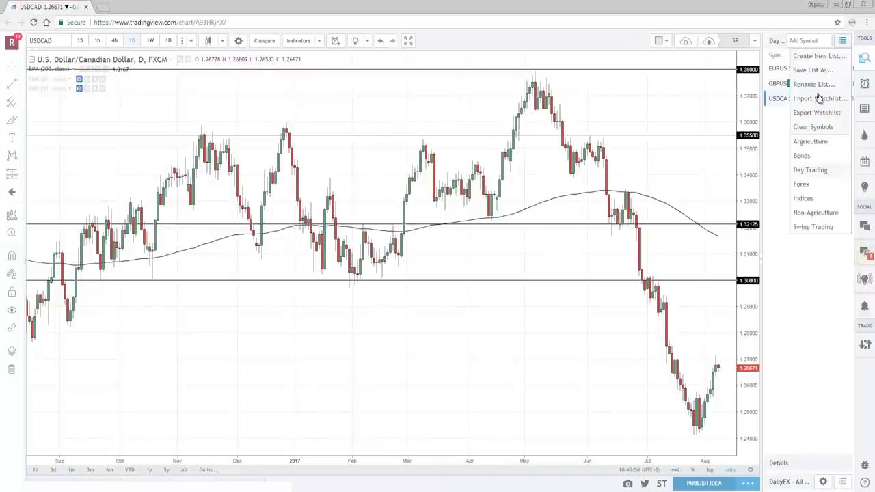
pyautogui.click(811, 171)
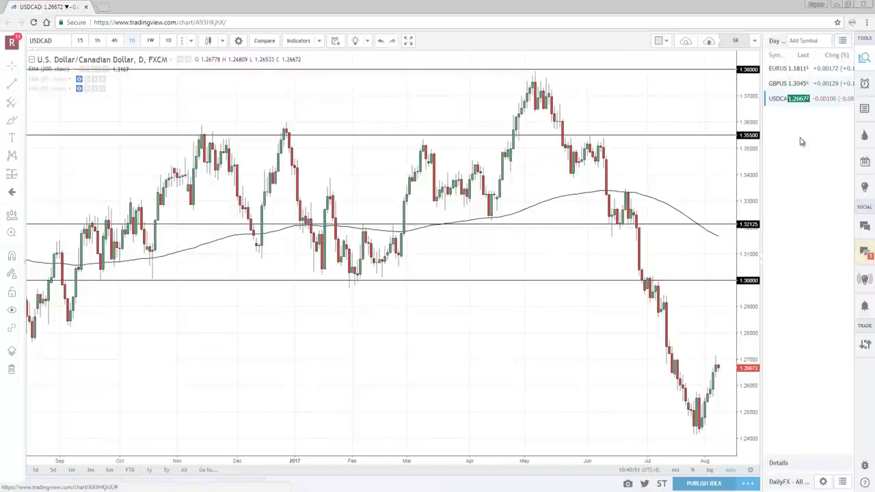
# Step: Chart EURUSD from the watchlist on the 1-hour interval and overlay FXCM's AUDUSD as a comparison
pyautogui.click(798, 71)
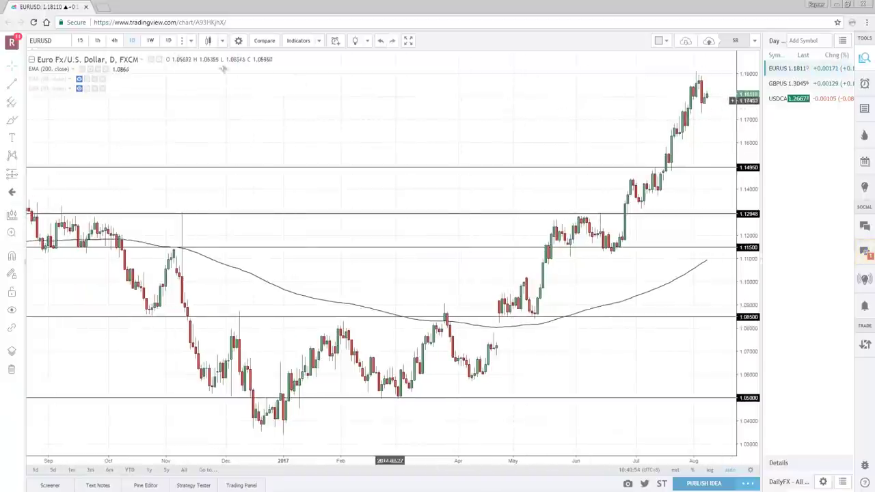
pyautogui.click(98, 42)
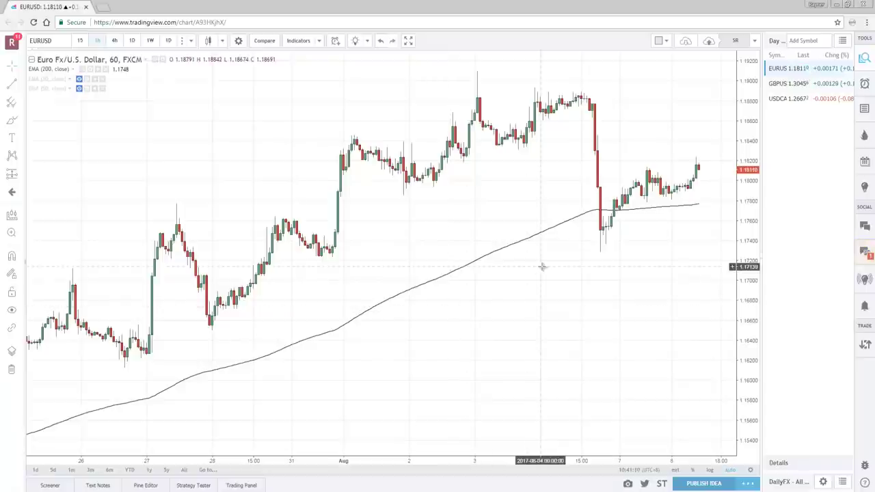
pyautogui.click(263, 40)
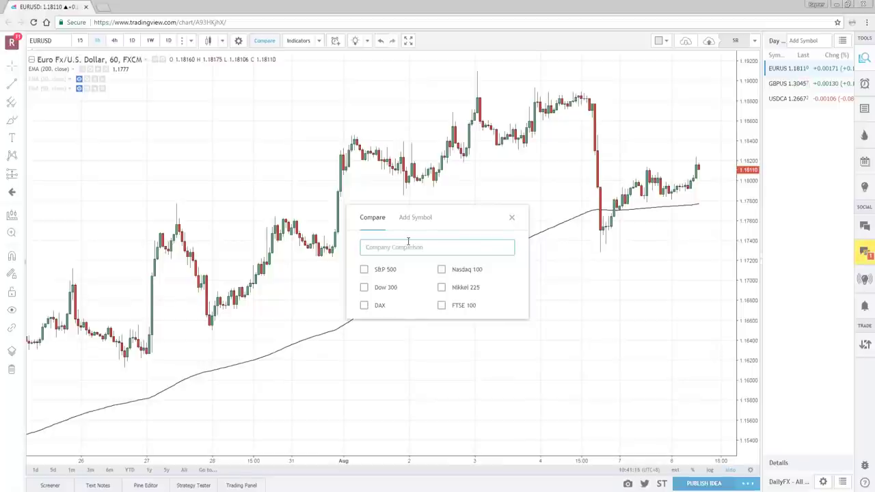
pyautogui.write('AUDUSD')
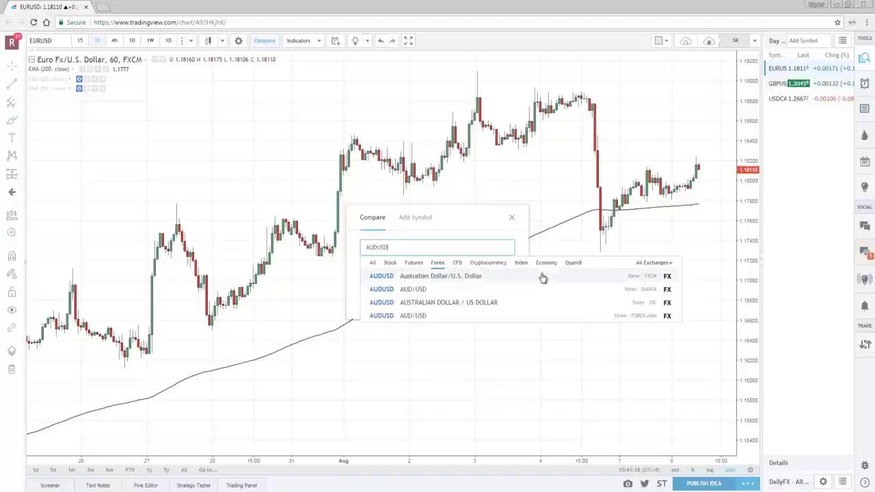
pyautogui.click(539, 276)
pyautogui.click(511, 218)
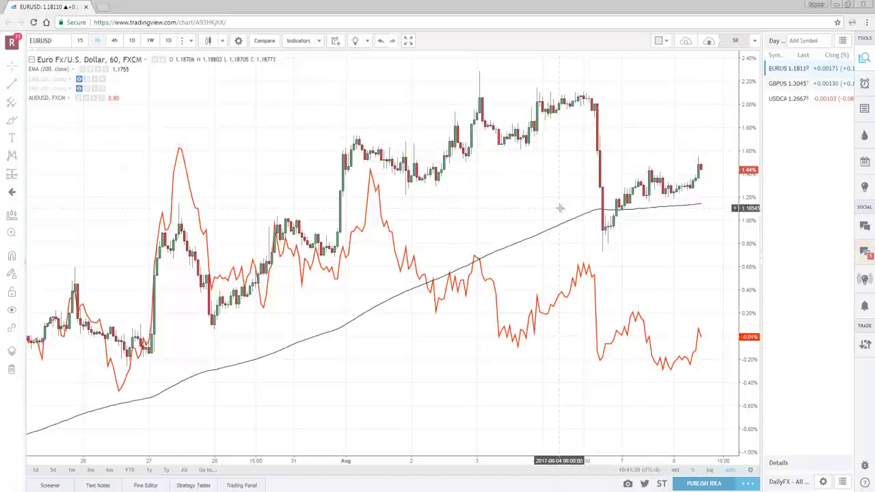
# Step: Replace the AUDUSD comparison on the hourly EURUSD chart with FXCM's NZDUSD
pyautogui.scroll(-6, 559, 207)
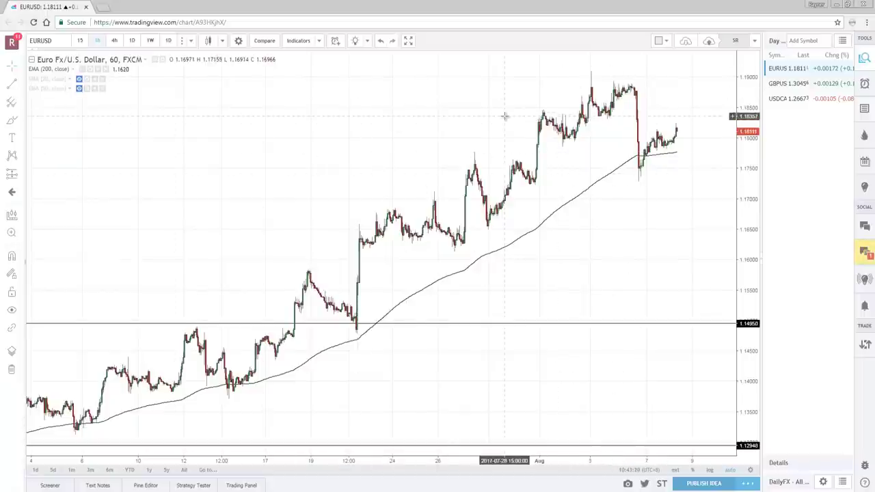
pyautogui.click(265, 42)
pyautogui.write('NZDUSD')
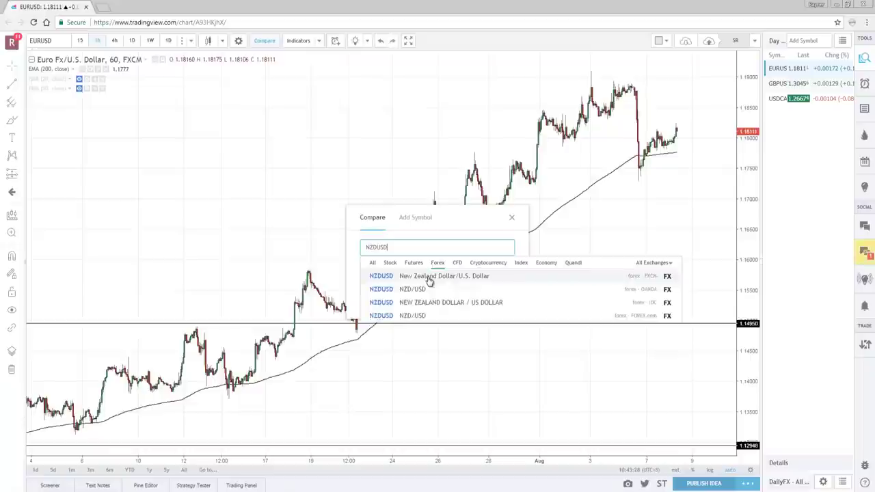
pyautogui.click(440, 277)
pyautogui.click(511, 220)
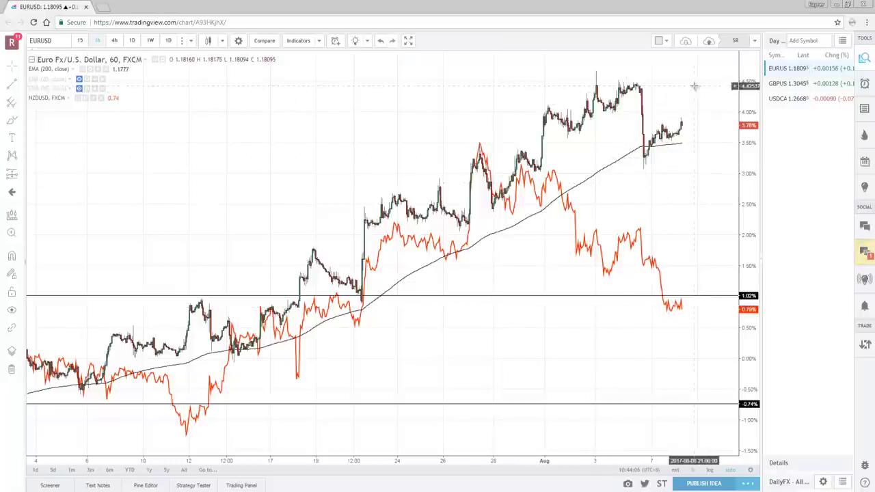
# Step: Add the S&P 500 E-mini futures contract ES1! to the Day Trading watchlist and chart it
pyautogui.click(806, 38)
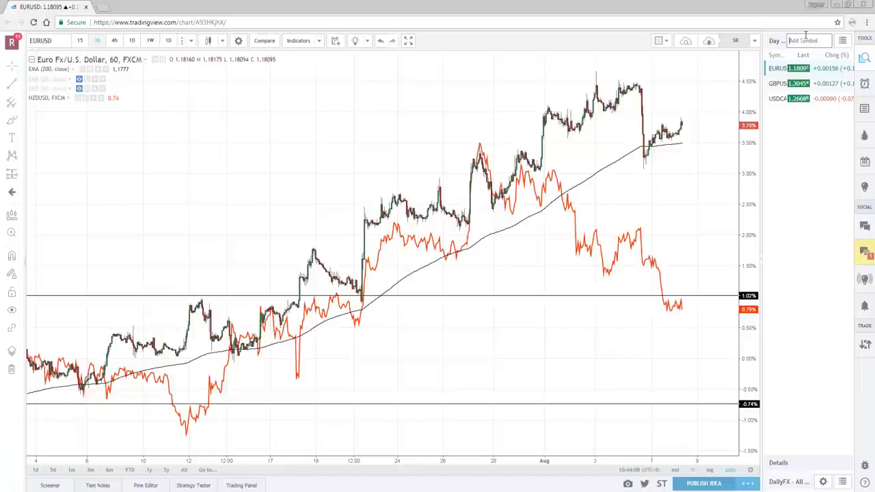
pyautogui.write('ES')
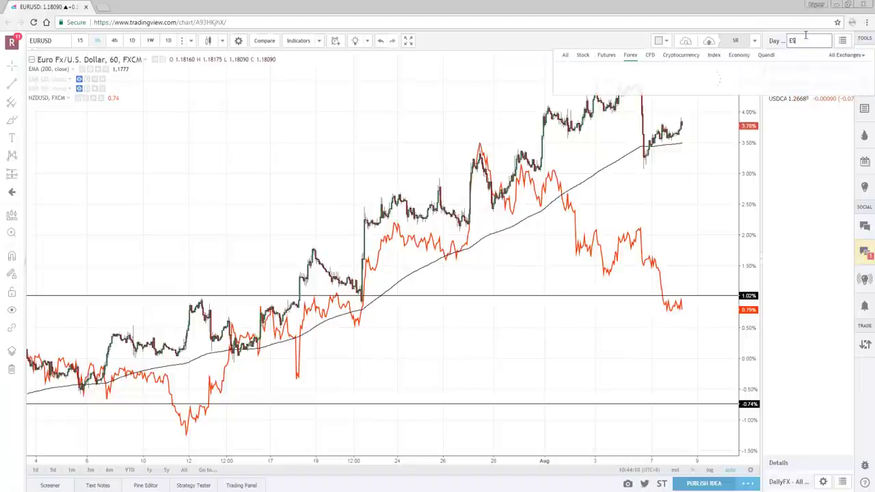
pyautogui.click(606, 55)
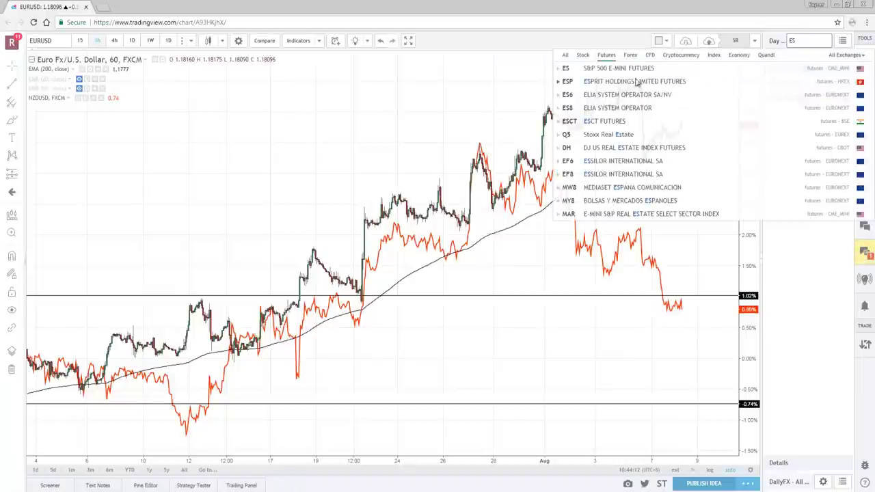
pyautogui.click(638, 69)
pyautogui.click(649, 82)
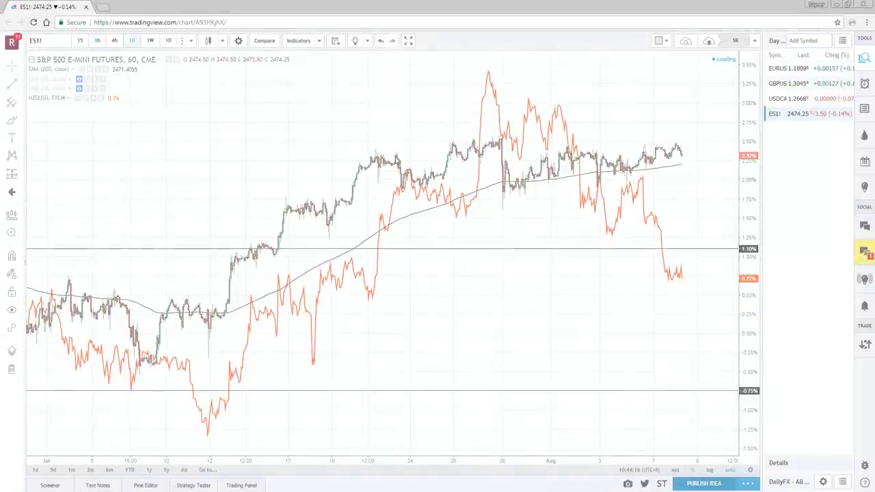
# Step: Switch the ES1! chart to the daily interval and remove the NZDUSD comparison from it
pyautogui.click(132, 41)
pyautogui.click(104, 100)
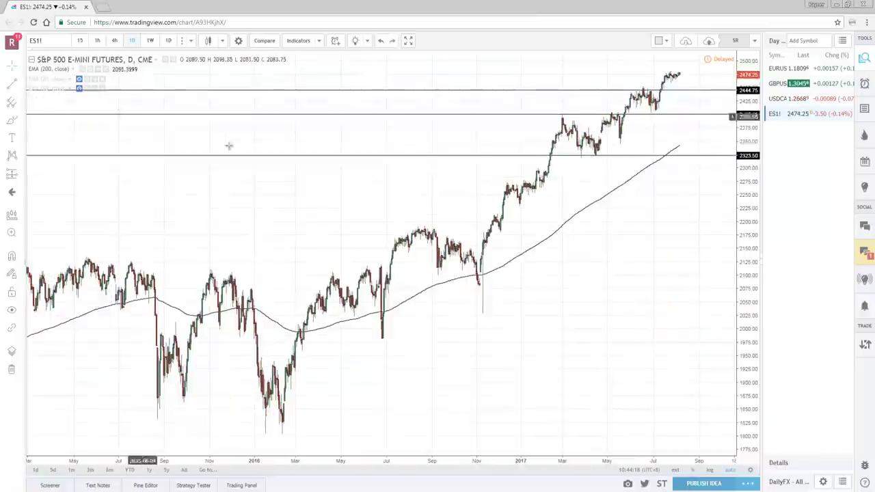
pyautogui.scroll(4, 447, 205)
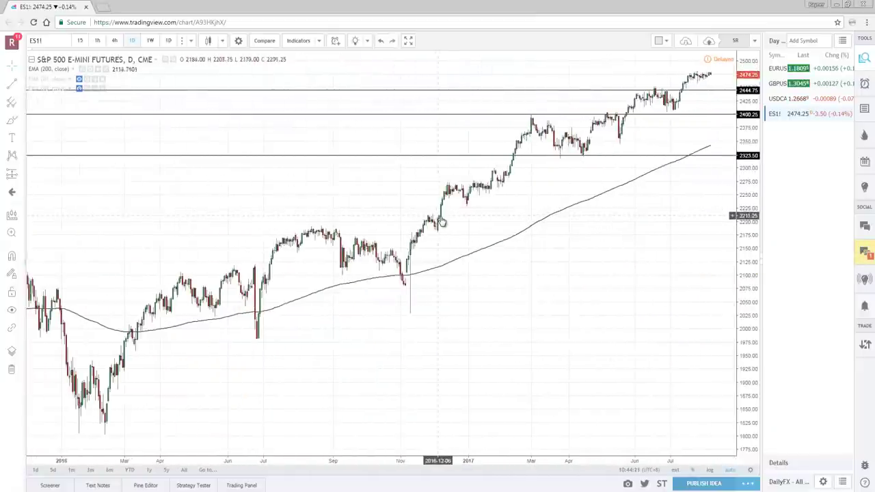
# Step: Overlay the Nasdaq 100 E-mini futures contract NQ1! on the ES1! chart as a comparison
pyautogui.click(264, 40)
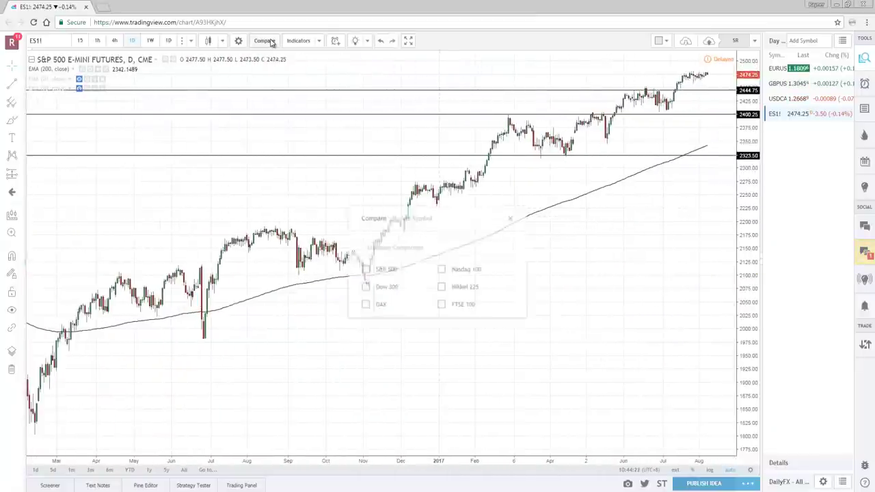
pyautogui.write('NQ')
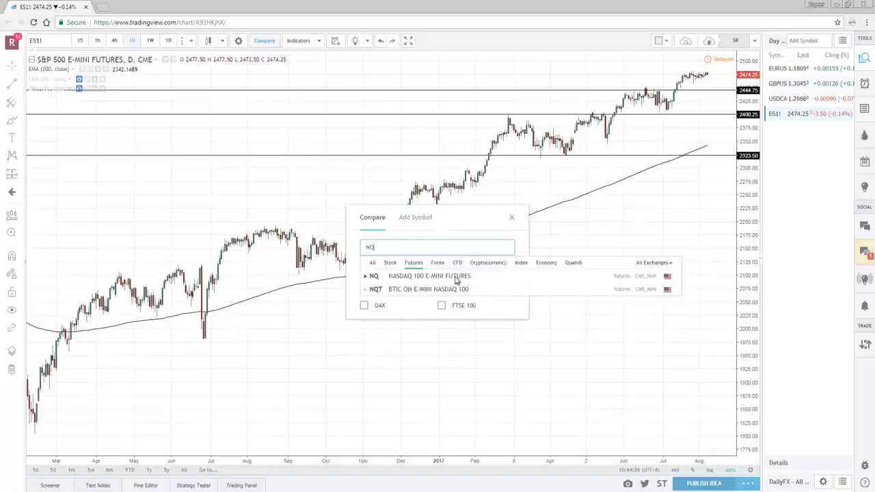
pyautogui.click(456, 277)
pyautogui.click(463, 290)
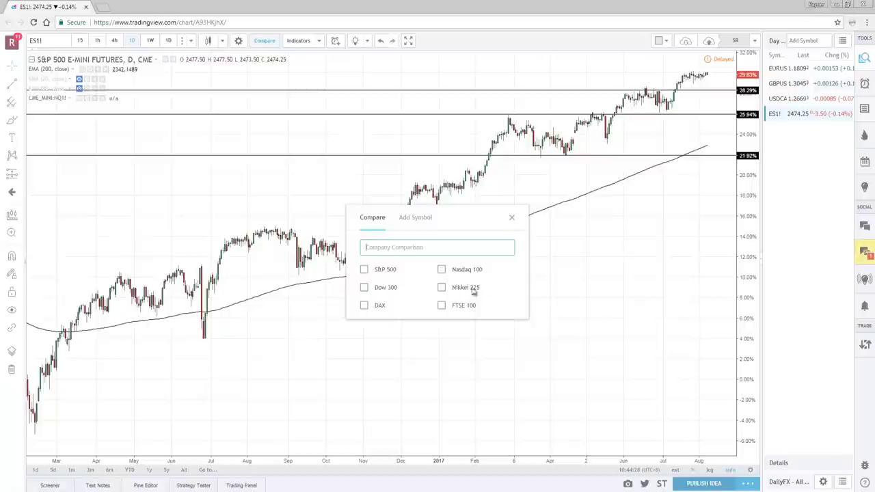
pyautogui.click(511, 219)
pyautogui.scroll(5, 676, 301)
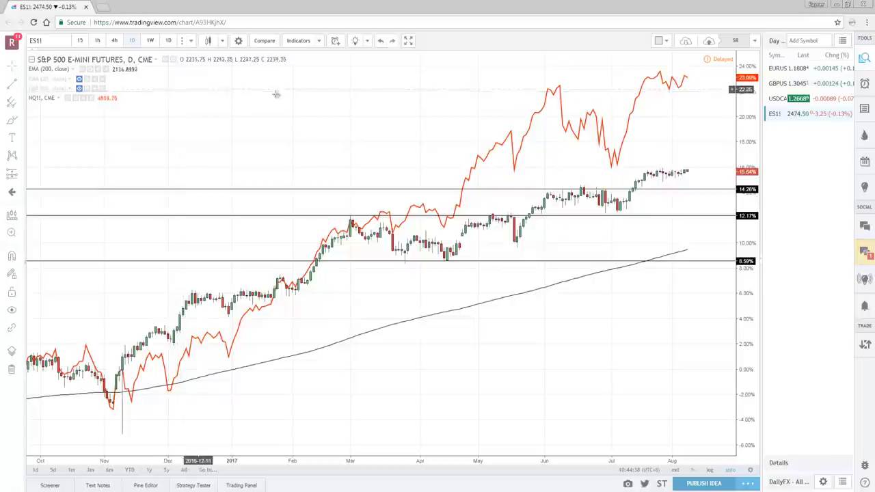
# Step: Search for Hang Seng and overlay the HKEX Hang Seng index futures contract HSI1! on the ES1! chart
pyautogui.click(264, 40)
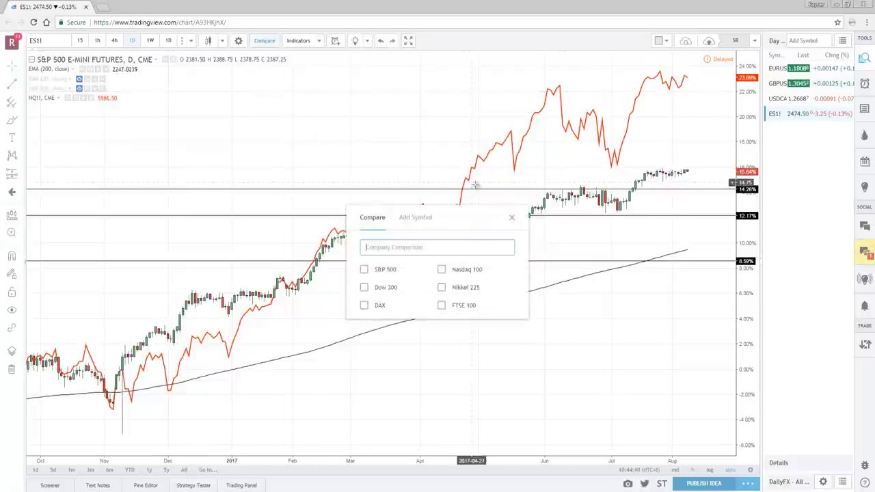
pyautogui.write('HANG SEN')
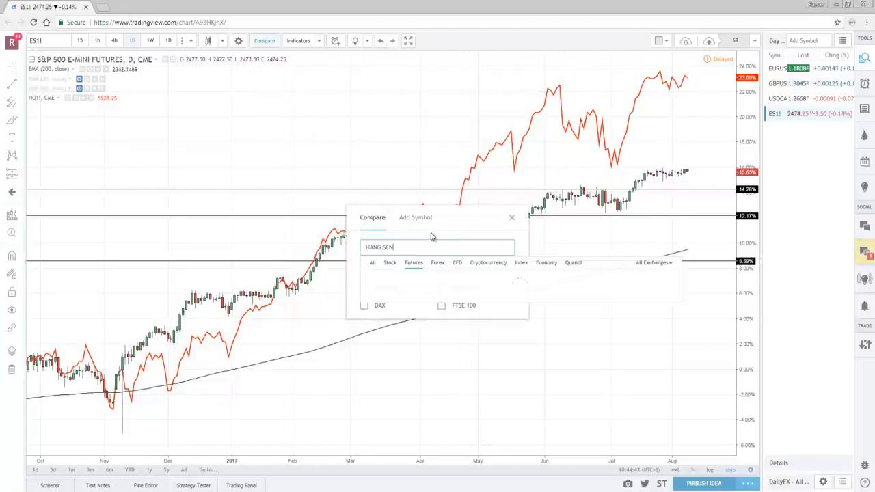
pyautogui.write('G')
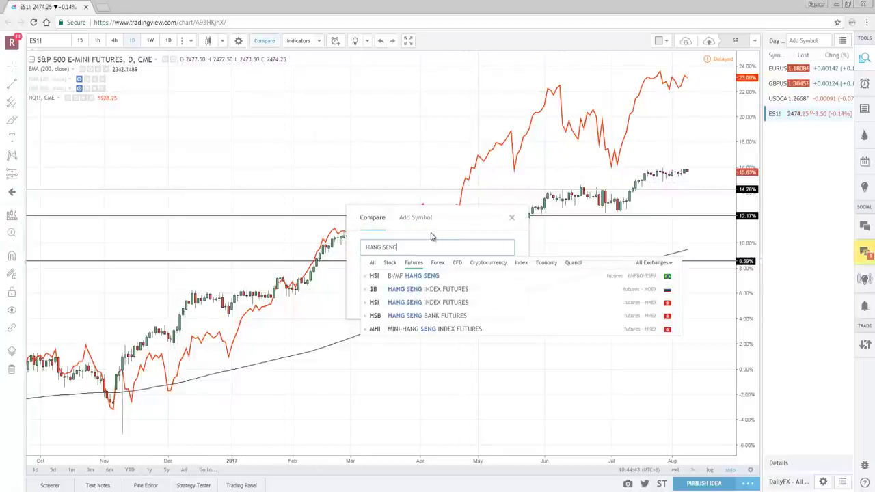
pyautogui.click(448, 305)
pyautogui.click(565, 317)
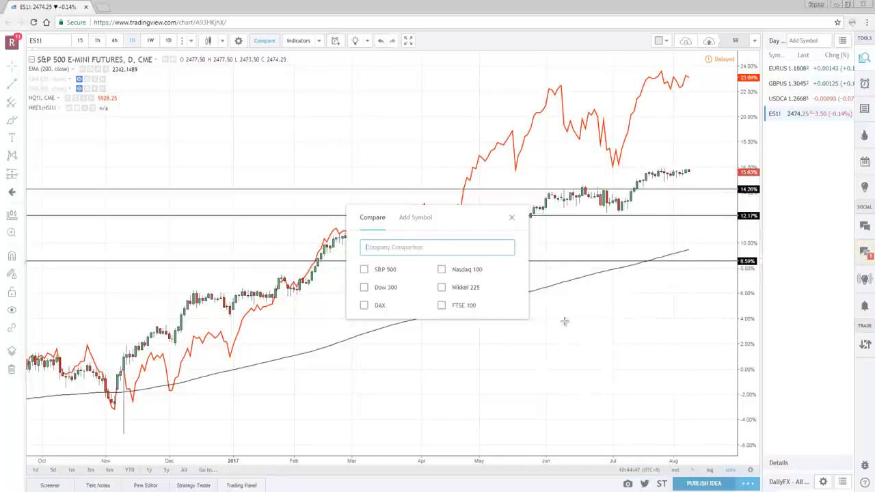
pyautogui.click(512, 220)
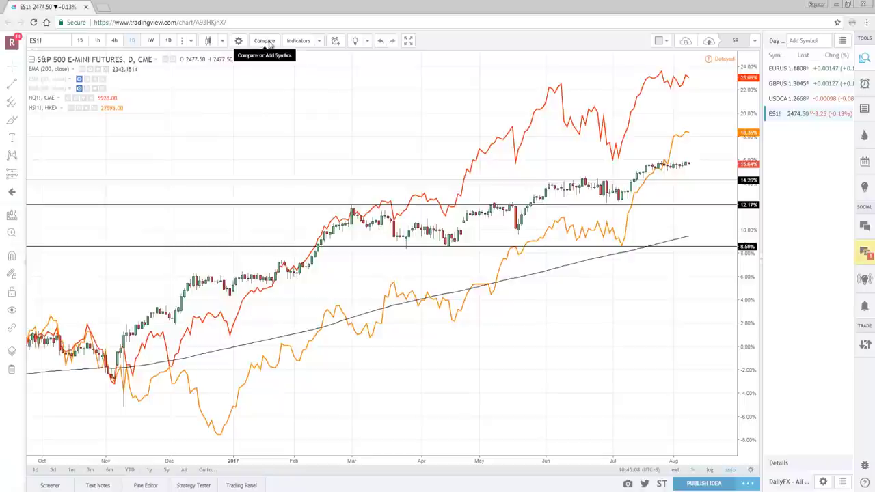
# Step: Remove the NQ1! and HSI1! comparisons from the ES1! chart
pyautogui.click(91, 98)
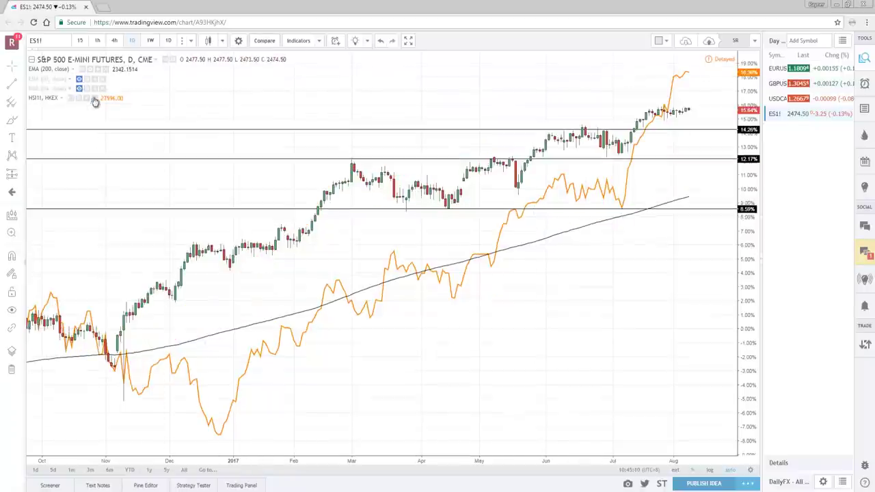
pyautogui.click(91, 98)
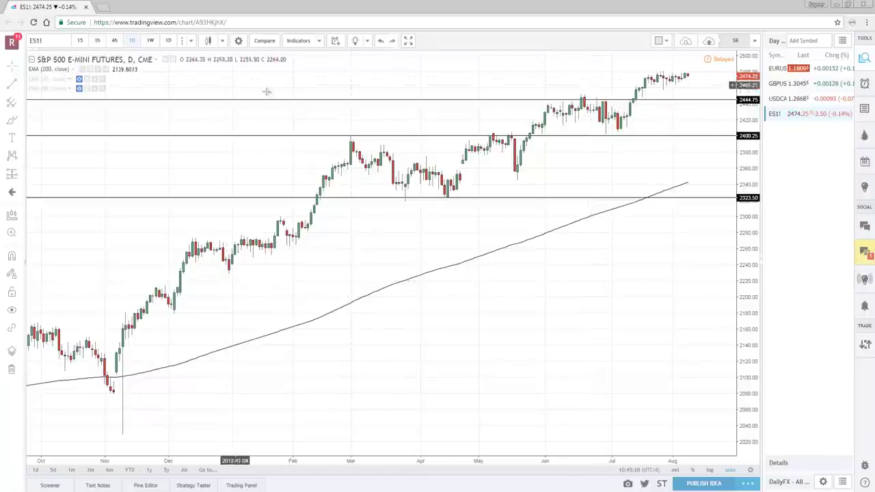
pyautogui.hscroll(-2, 239, 80)
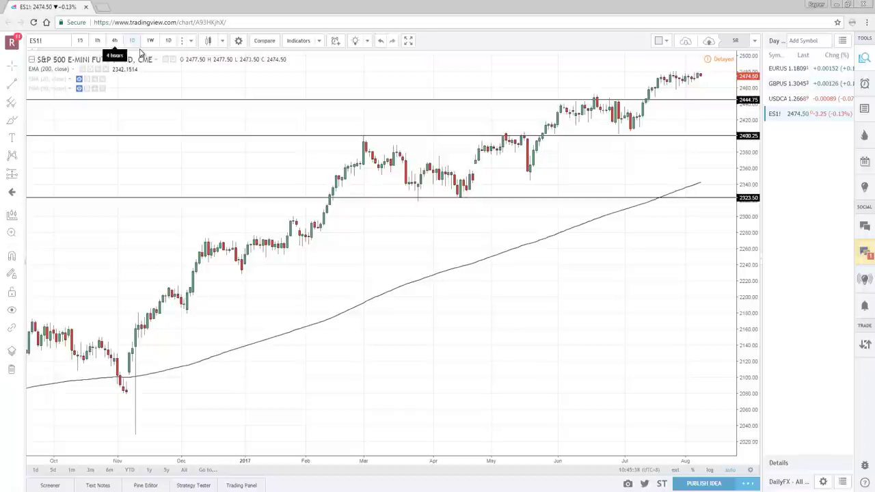
# Step: Replace 15 minutes with 5 minutes in the favorite chart intervals
pyautogui.click(192, 41)
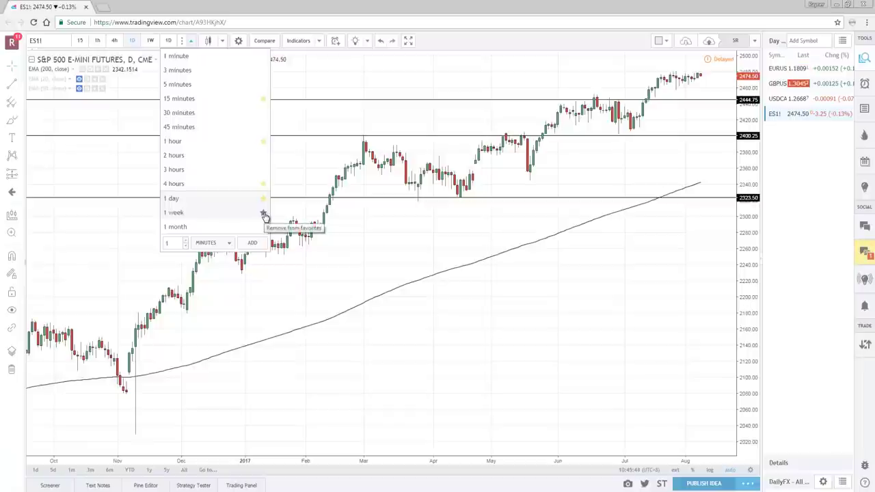
pyautogui.click(316, 166)
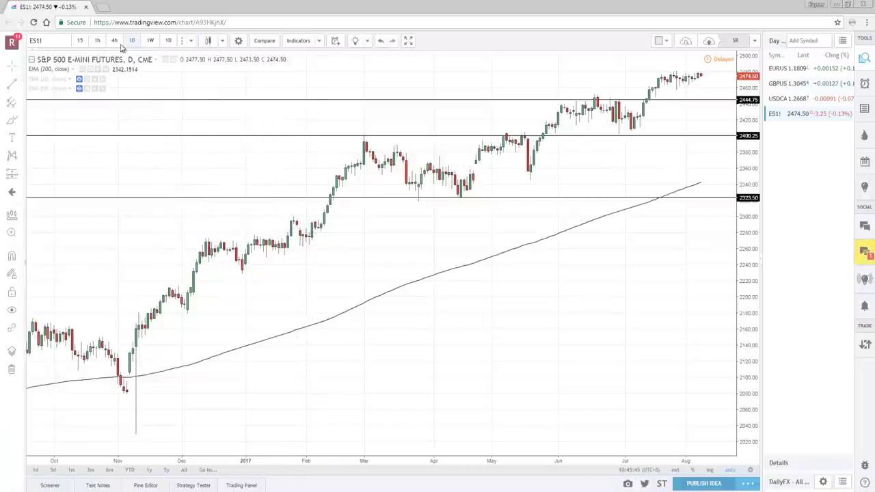
pyautogui.click(191, 41)
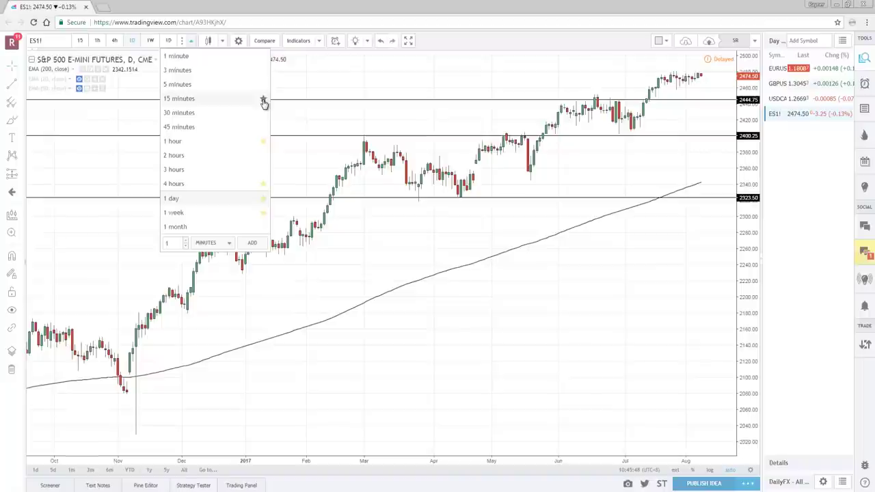
pyautogui.click(264, 101)
pyautogui.click(264, 89)
pyautogui.click(330, 80)
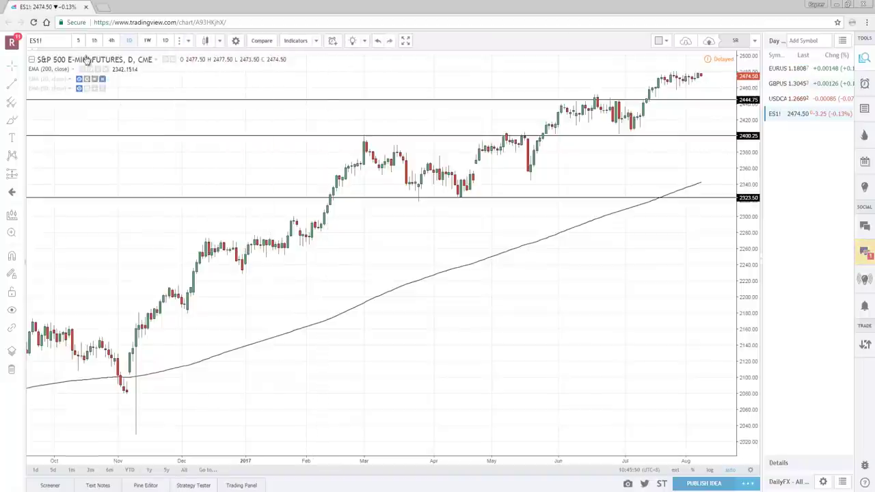
# Step: Replace 1 hour with 2 hours in the favorite chart intervals
pyautogui.click(188, 42)
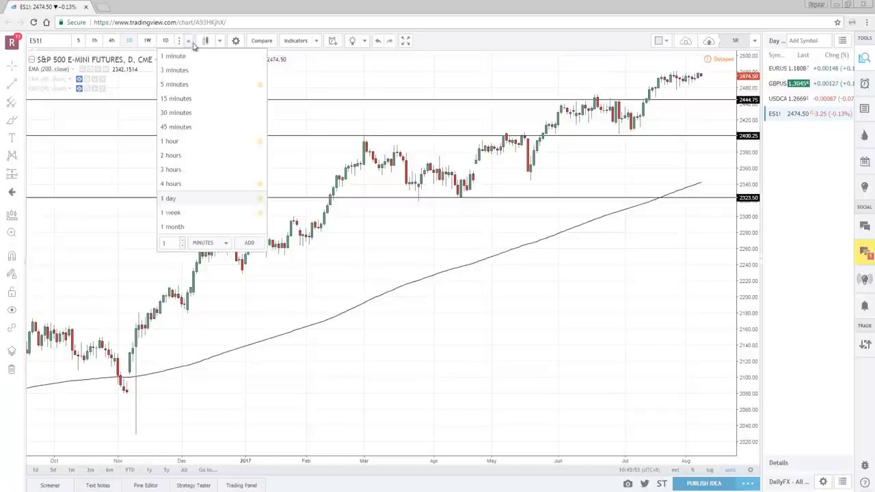
pyautogui.click(260, 143)
pyautogui.click(260, 156)
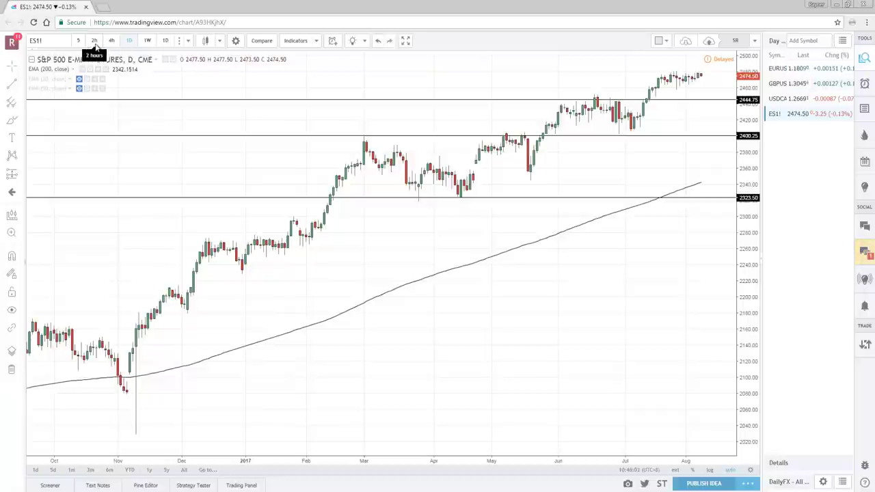
# Step: Replace 5 minutes with 15 minutes and 2 hours with 1 hour in the favorite chart intervals
pyautogui.click(189, 42)
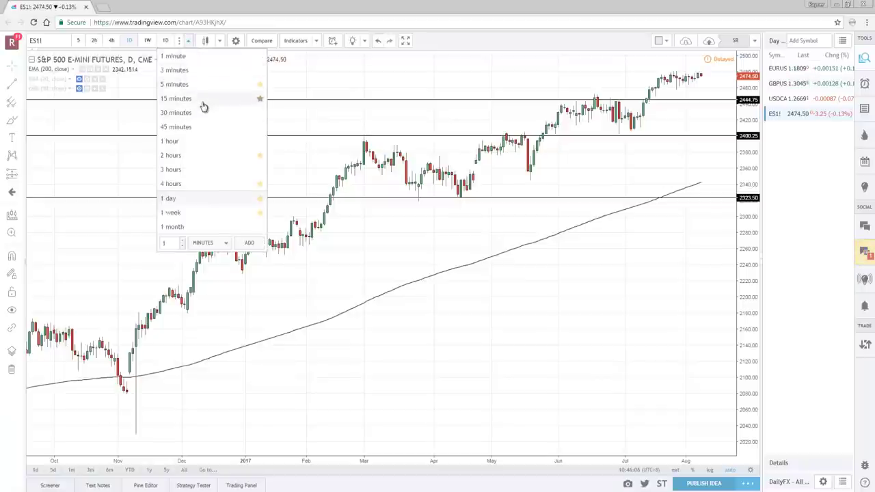
pyautogui.click(260, 85)
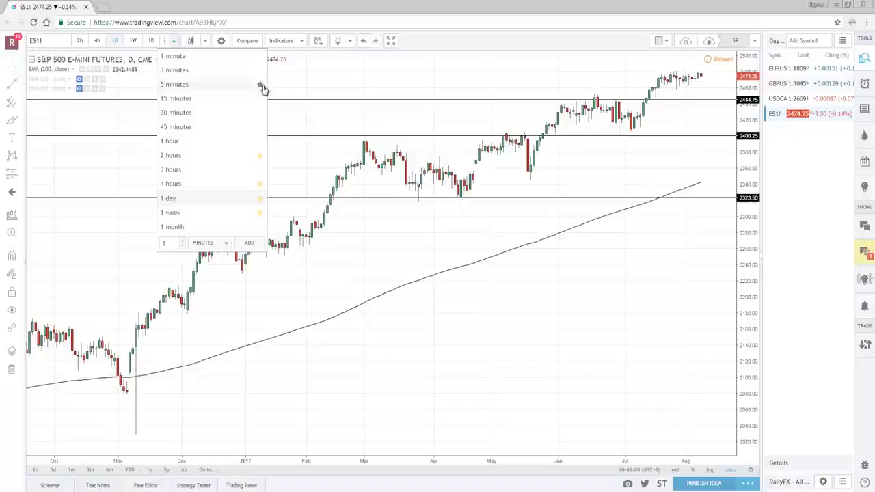
pyautogui.click(260, 99)
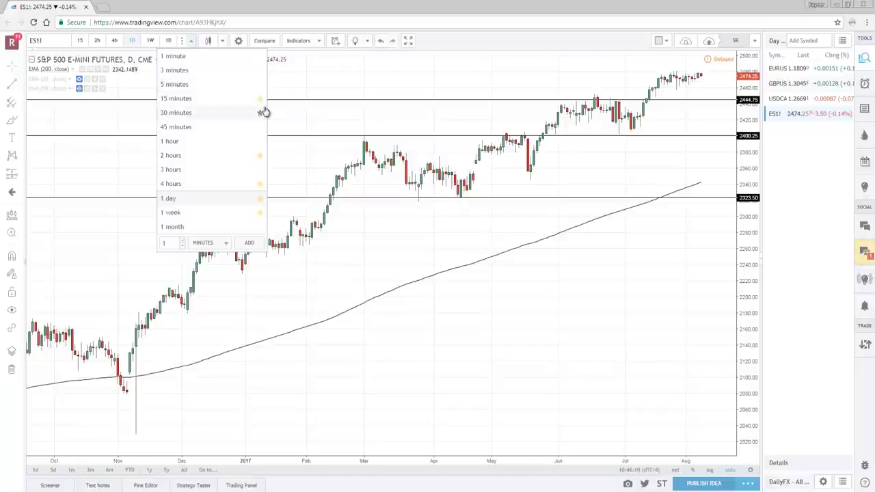
pyautogui.click(260, 155)
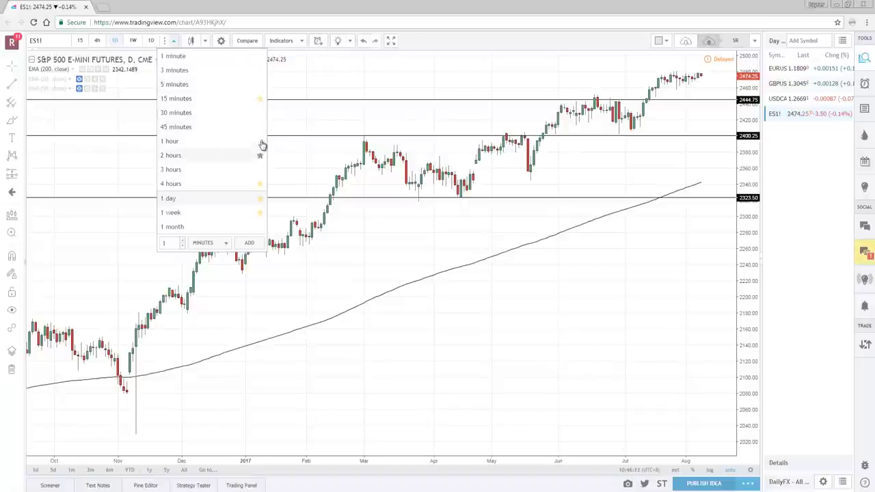
pyautogui.click(261, 141)
pyautogui.click(280, 156)
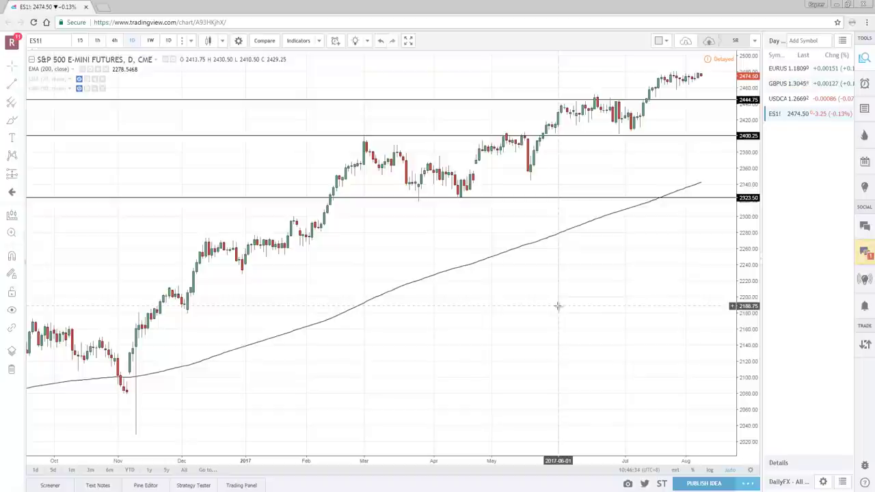
# Step: Show GBPUSD on the daily interval and split the layout into two side-by-side charts
pyautogui.click(787, 83)
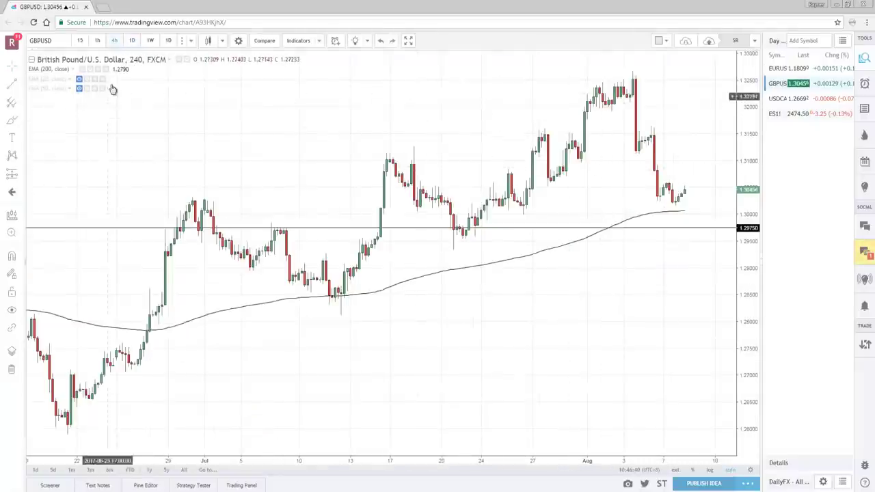
pyautogui.click(132, 41)
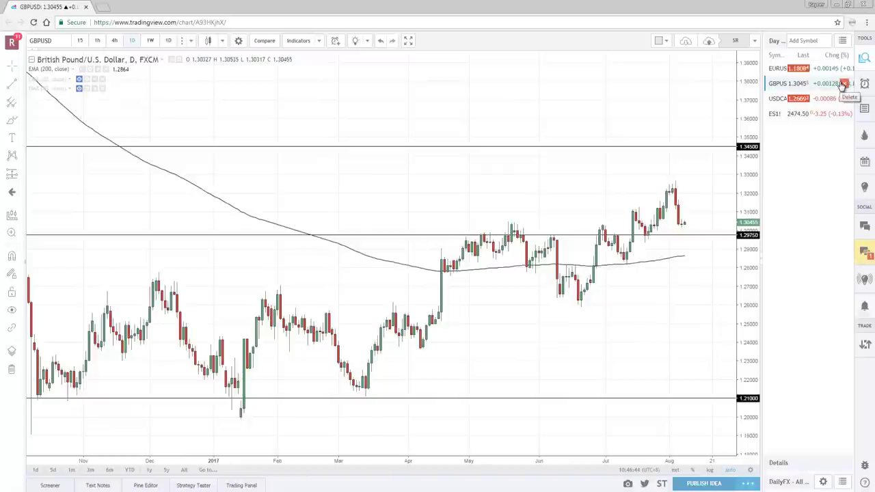
pyautogui.click(669, 43)
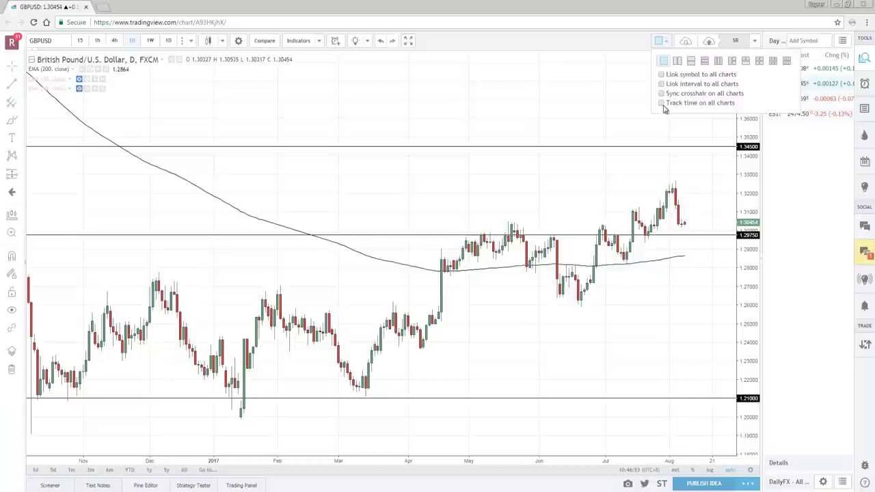
pyautogui.click(679, 61)
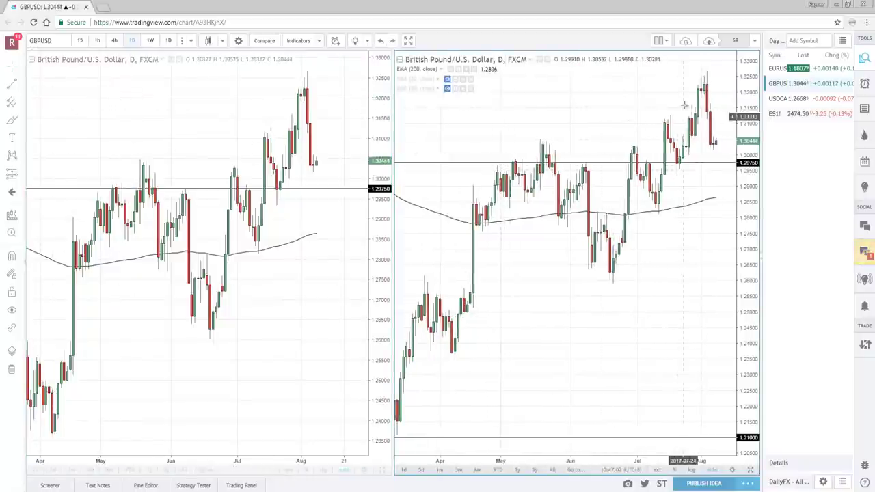
# Step: Set the first of the two GBPUSD charts to 15 minutes and show more of its price history
pyautogui.click(193, 118)
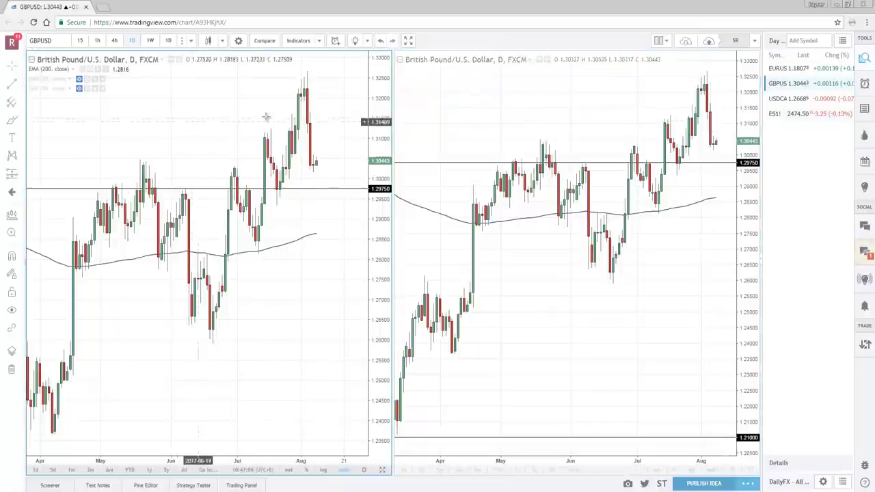
pyautogui.click(80, 41)
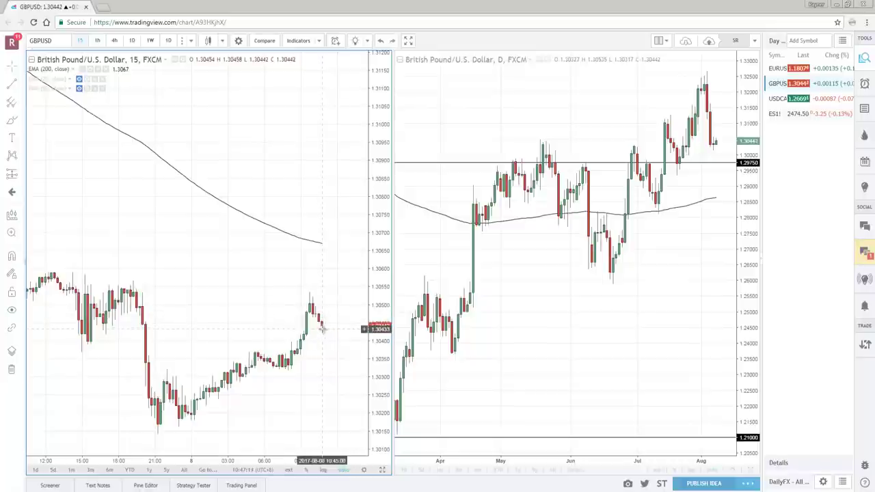
pyautogui.scroll(-4, 321, 329)
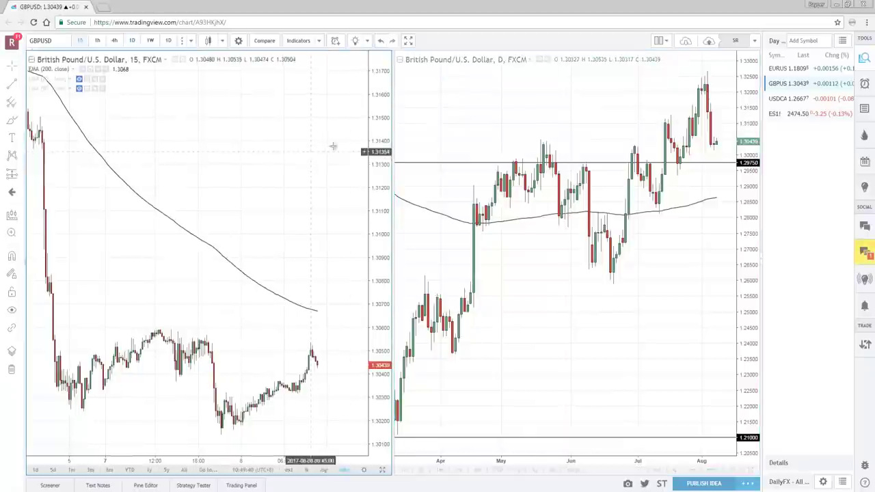
pyautogui.click(614, 115)
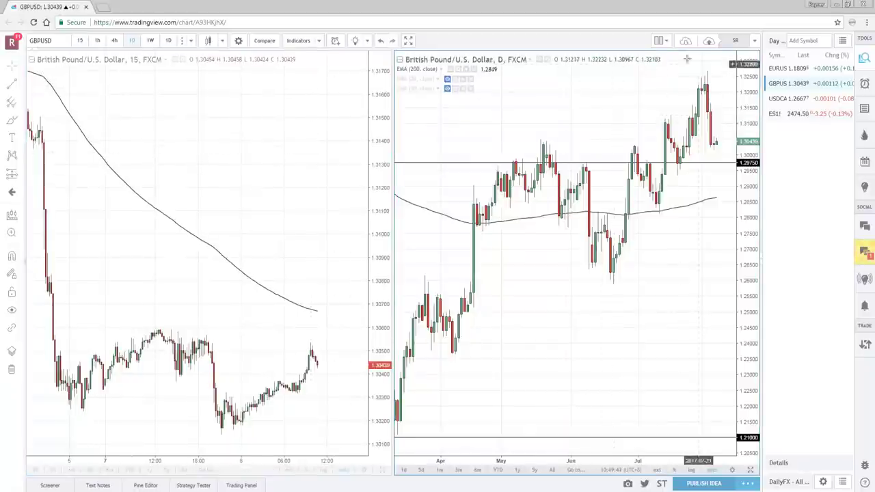
pyautogui.click(660, 40)
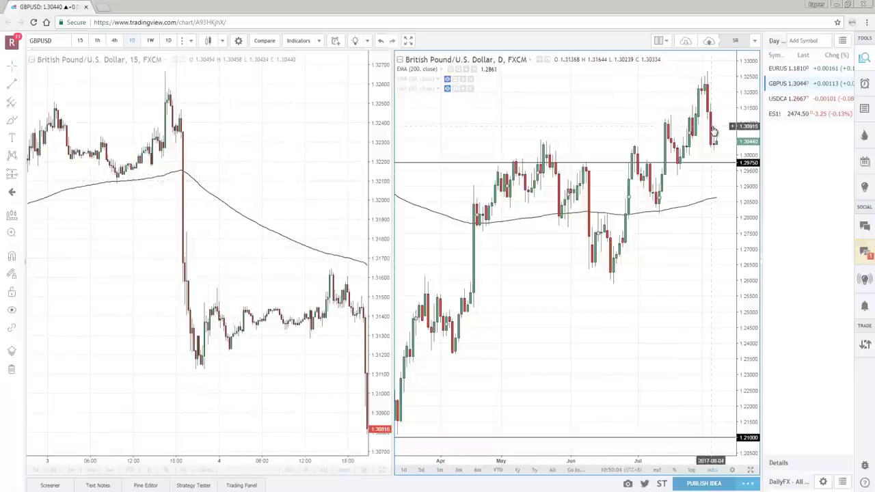
pyautogui.click(591, 181)
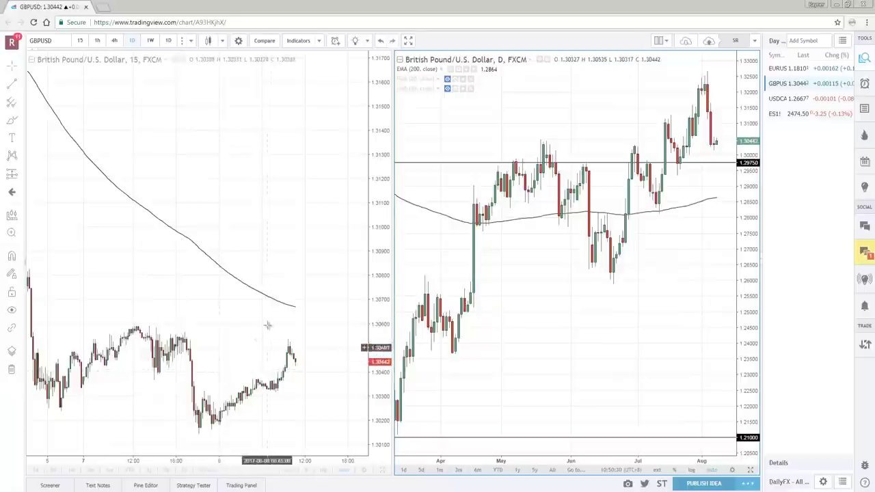
# Step: Try the layout with two charts stacked one above the other, and return to the side-by-side layout
pyautogui.click(669, 41)
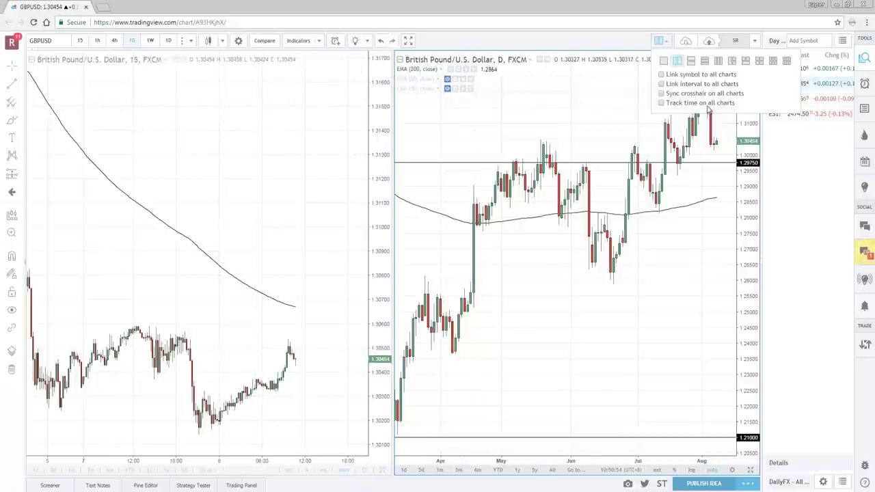
pyautogui.click(692, 61)
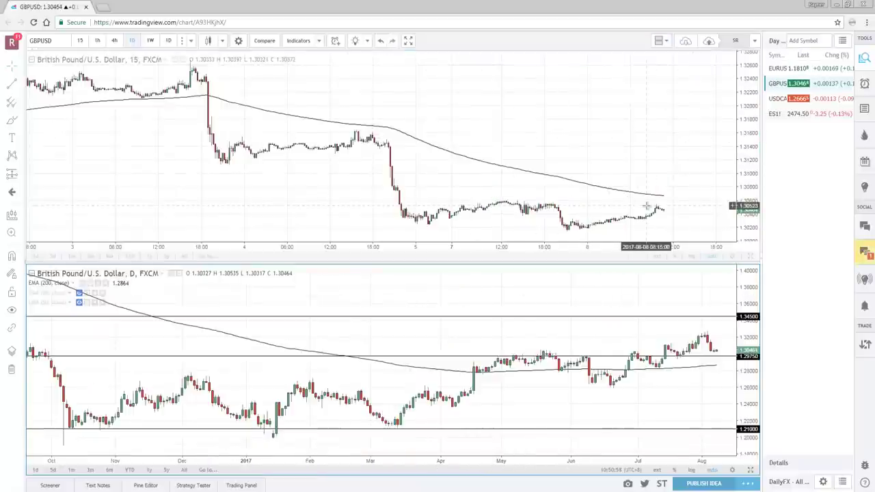
pyautogui.click(659, 41)
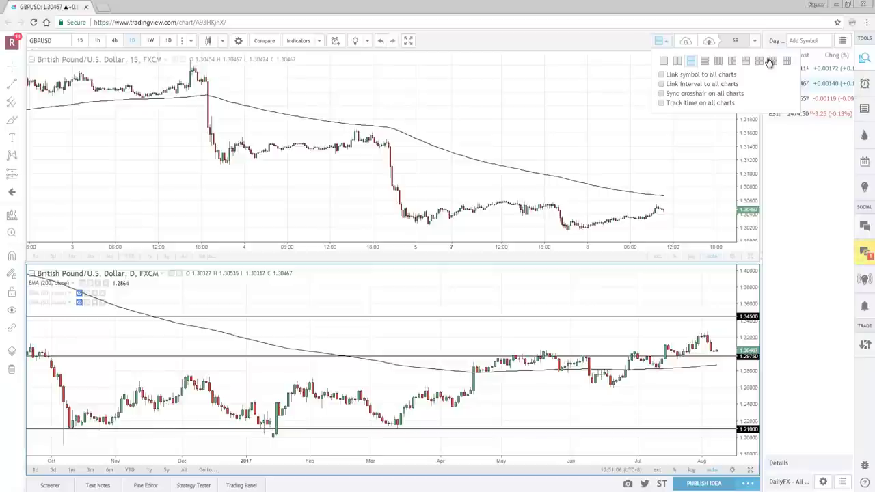
pyautogui.click(678, 61)
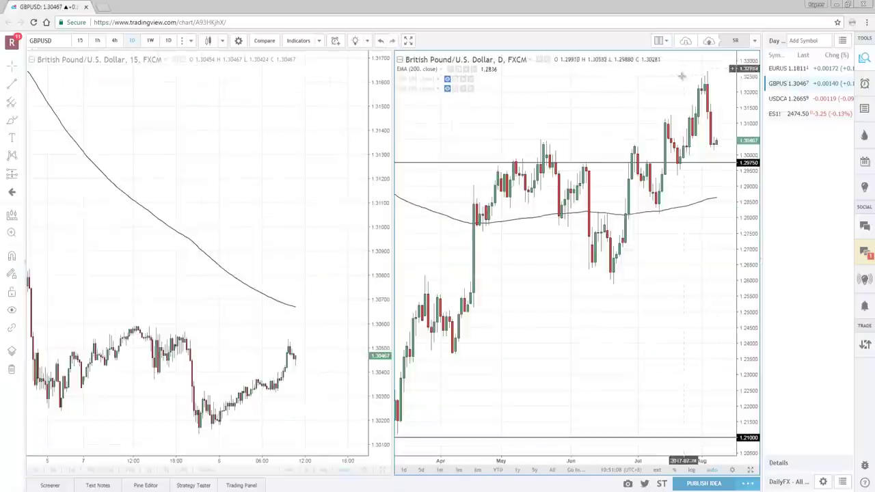
pyautogui.click(660, 40)
pyautogui.click(552, 99)
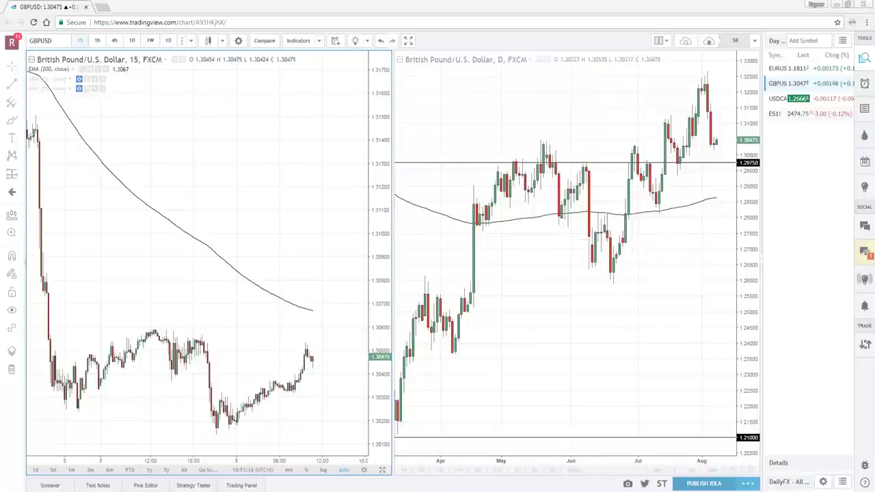
# Step: Handwrite "1. Properties" and "2. Watchlist" over the 15-minute chart as the first two recap items
pyautogui.moveTo(140, 82); pyautogui.dragTo(140, 121)
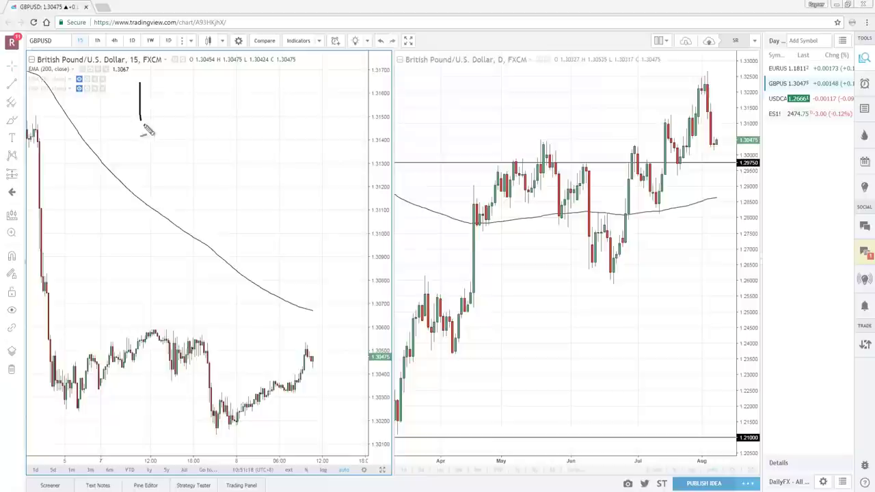
pyautogui.click(149, 121)
pyautogui.moveTo(181, 84)
pyautogui.mouseDown()
pyautogui.moveTo(182, 126)
pyautogui.moveTo(196, 104)
pyautogui.moveTo(244, 121)
pyautogui.moveTo(268, 111)
pyautogui.moveTo(310, 131)
pyautogui.moveTo(350, 125)
pyautogui.moveTo(346, 136)
pyautogui.mouseUp()
pyautogui.click(200, 108)
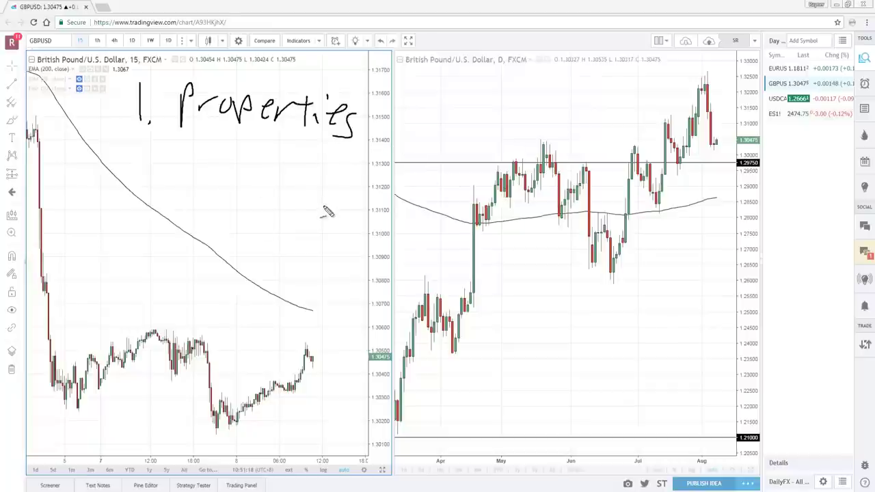
pyautogui.moveTo(137, 158); pyautogui.dragTo(157, 185)
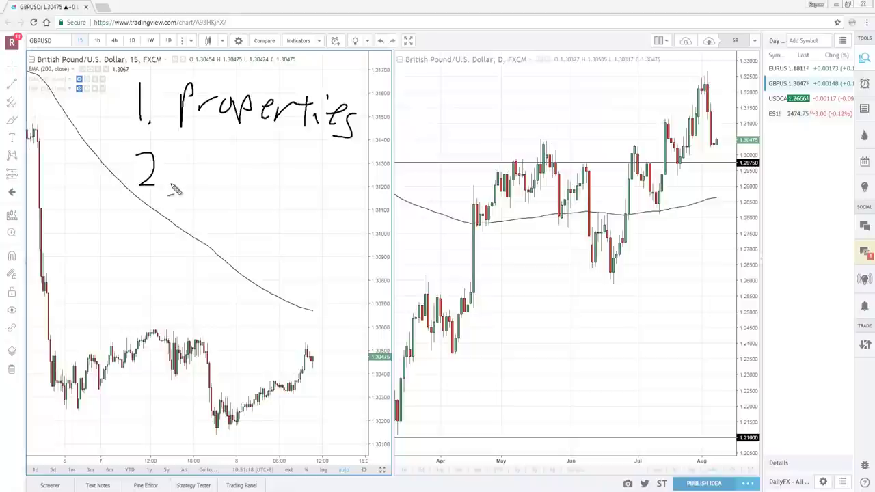
pyautogui.click(171, 183)
pyautogui.moveTo(201, 154)
pyautogui.mouseDown()
pyautogui.moveTo(205, 183)
pyautogui.moveTo(241, 162)
pyautogui.moveTo(328, 169)
pyautogui.moveTo(375, 181)
pyautogui.moveTo(380, 198)
pyautogui.mouseUp()
pyautogui.moveTo(387, 177)
pyautogui.mouseDown()
pyautogui.moveTo(403, 206)
pyautogui.moveTo(414, 185)
pyautogui.mouseUp()
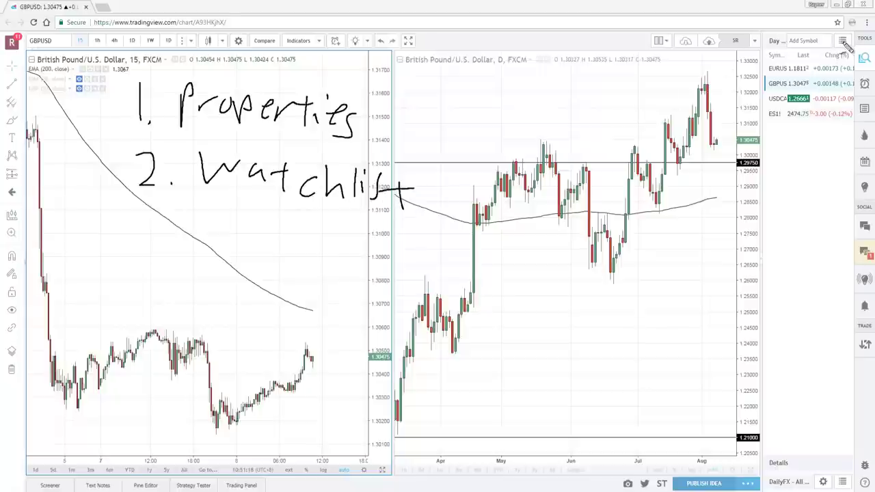
# Step: Handwrite "3. Alerts" below the Watchlist item of the recap list
pyautogui.moveTo(80, 214)
pyautogui.mouseDown()
pyautogui.moveTo(77, 250)
pyautogui.moveTo(180, 263)
pyautogui.moveTo(205, 239)
pyautogui.mouseUp()
pyautogui.moveTo(204, 223); pyautogui.dragTo(205, 253)
pyautogui.moveTo(219, 248); pyautogui.dragTo(255, 263)
pyautogui.moveTo(259, 255)
pyautogui.mouseDown()
pyautogui.moveTo(280, 250)
pyautogui.moveTo(305, 268)
pyautogui.mouseUp()
pyautogui.moveTo(286, 248)
pyautogui.mouseDown()
pyautogui.moveTo(316, 243)
pyautogui.moveTo(327, 269)
pyautogui.mouseUp()
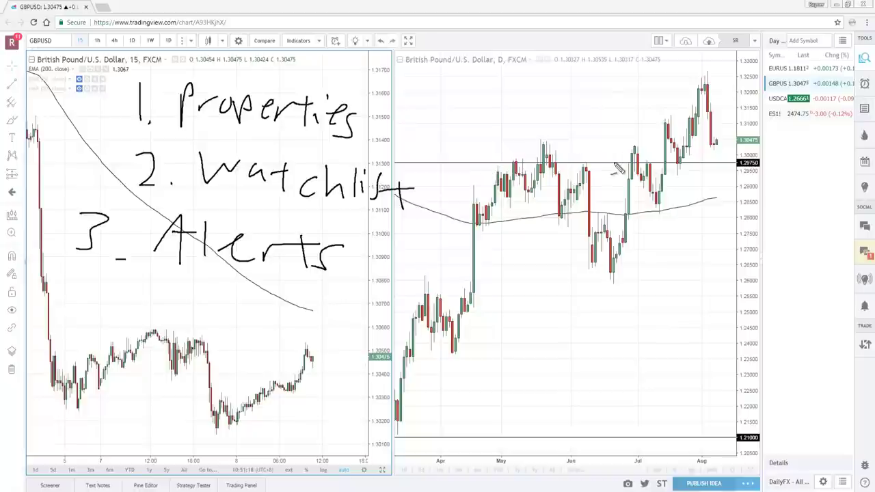
# Step: Handwrite "4. Indicators" below the Alerts item and draw an arrow pointing up at Indicators
pyautogui.moveTo(72, 294)
pyautogui.mouseDown()
pyautogui.moveTo(74, 311)
pyautogui.moveTo(125, 313)
pyautogui.mouseUp()
pyautogui.moveTo(101, 301); pyautogui.dragTo(102, 335)
pyautogui.click(124, 329)
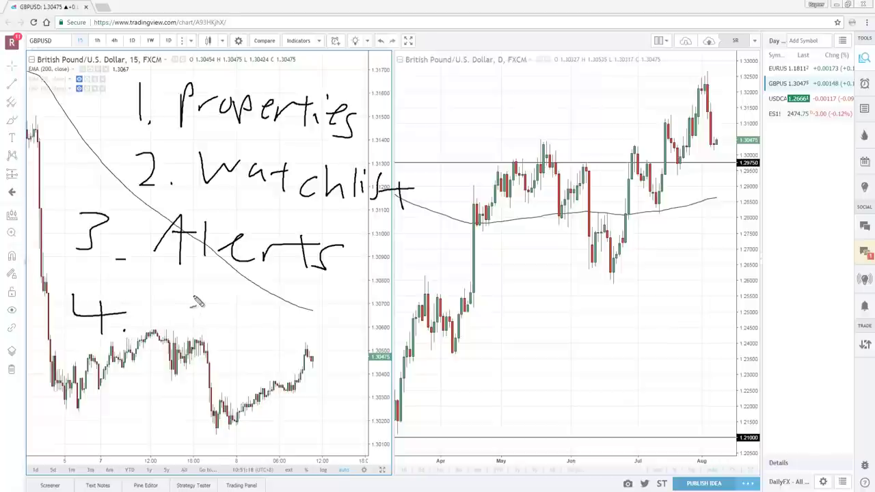
pyautogui.moveTo(154, 299)
pyautogui.mouseDown()
pyautogui.moveTo(175, 299)
pyautogui.moveTo(167, 331)
pyautogui.mouseUp()
pyautogui.moveTo(157, 331); pyautogui.dragTo(236, 333)
pyautogui.moveTo(241, 322)
pyautogui.mouseDown()
pyautogui.moveTo(241, 334)
pyautogui.moveTo(285, 339)
pyautogui.mouseUp()
pyautogui.moveTo(277, 324); pyautogui.dragTo(294, 323)
pyautogui.moveTo(305, 325)
pyautogui.mouseDown()
pyautogui.moveTo(306, 337)
pyautogui.moveTo(339, 327)
pyautogui.moveTo(344, 347)
pyautogui.mouseUp()
pyautogui.moveTo(297, 80)
pyautogui.mouseDown()
pyautogui.moveTo(299, 49)
pyautogui.moveTo(288, 56)
pyautogui.mouseUp()
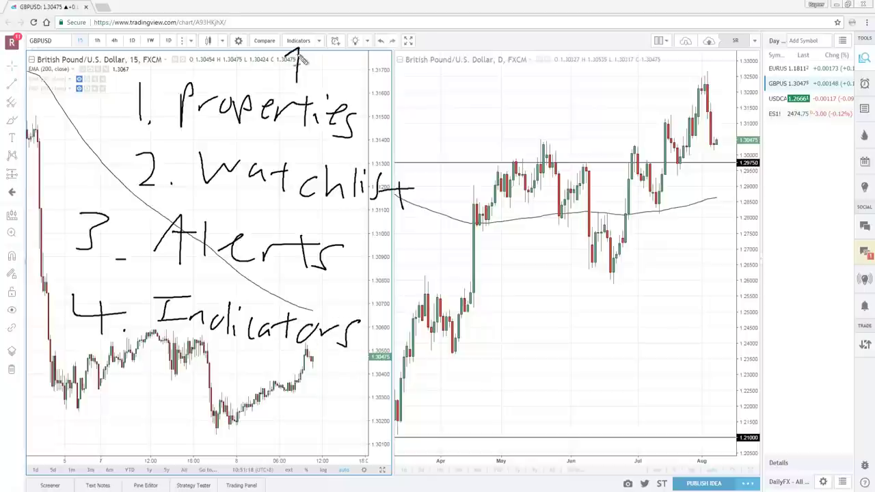
# Step: Handwrite "5. Template" over the daily chart and draw an arrow pointing at the saved chart layout's name
pyautogui.moveTo(509, 266)
pyautogui.mouseDown()
pyautogui.moveTo(491, 267)
pyautogui.moveTo(503, 287)
pyautogui.moveTo(479, 300)
pyautogui.mouseUp()
pyautogui.click(508, 301)
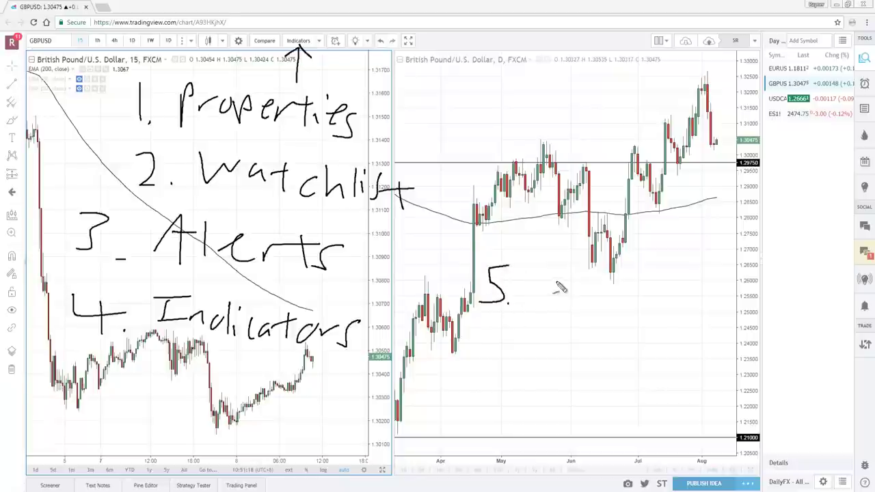
pyautogui.moveTo(531, 280)
pyautogui.mouseDown()
pyautogui.moveTo(566, 280)
pyautogui.moveTo(554, 311)
pyautogui.moveTo(601, 304)
pyautogui.moveTo(621, 319)
pyautogui.moveTo(645, 297)
pyautogui.moveTo(660, 307)
pyautogui.moveTo(689, 299)
pyautogui.moveTo(692, 316)
pyautogui.mouseUp()
pyautogui.moveTo(699, 306)
pyautogui.mouseDown()
pyautogui.moveTo(714, 299)
pyautogui.moveTo(725, 313)
pyautogui.mouseUp()
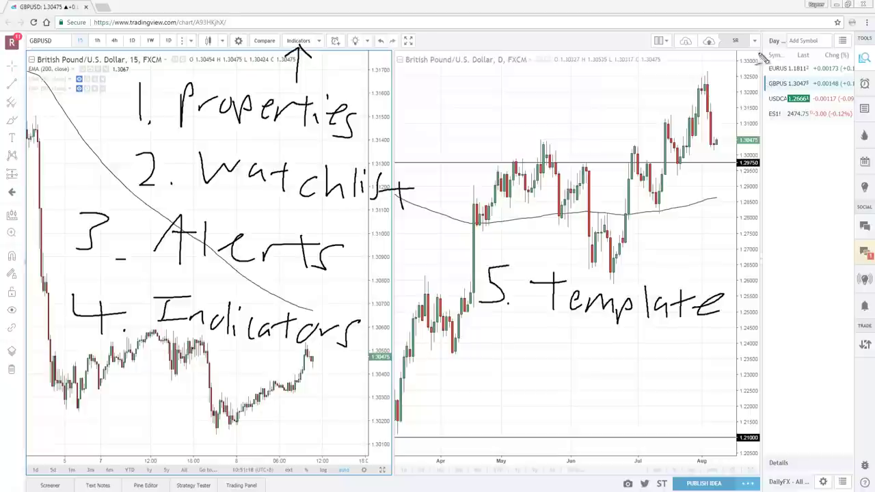
pyautogui.moveTo(725, 72); pyautogui.dragTo(749, 49)
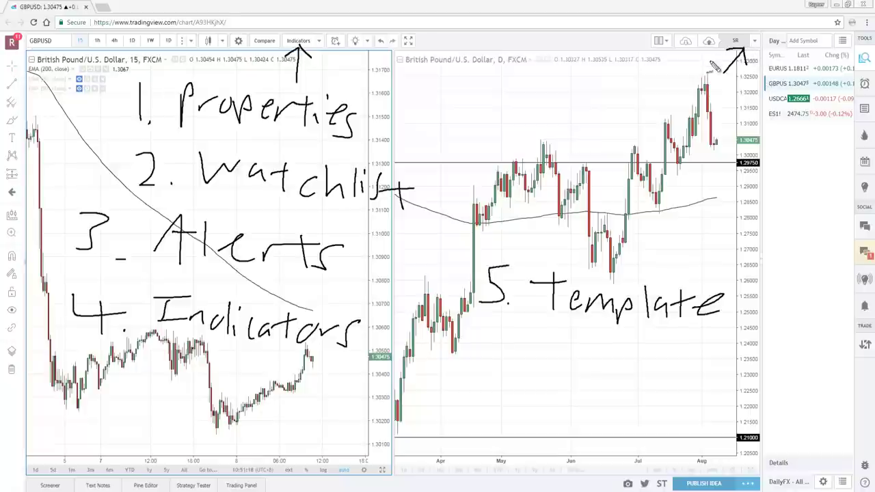
# Step: Handwrite "6. Compare" below the Template item and draw an arrow pointing at Compare
pyautogui.moveTo(489, 323); pyautogui.dragTo(473, 350)
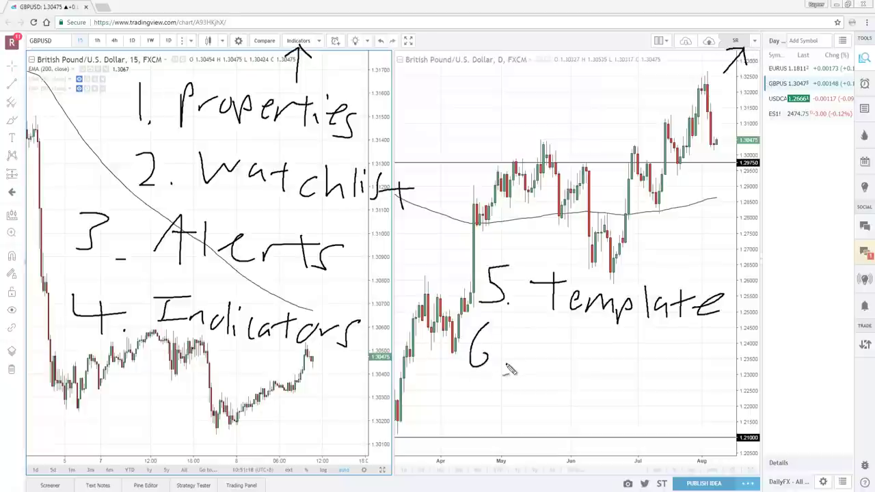
pyautogui.moveTo(562, 342)
pyautogui.mouseDown()
pyautogui.moveTo(572, 370)
pyautogui.moveTo(605, 366)
pyautogui.moveTo(623, 391)
pyautogui.moveTo(654, 368)
pyautogui.moveTo(697, 375)
pyautogui.moveTo(693, 350)
pyautogui.mouseUp()
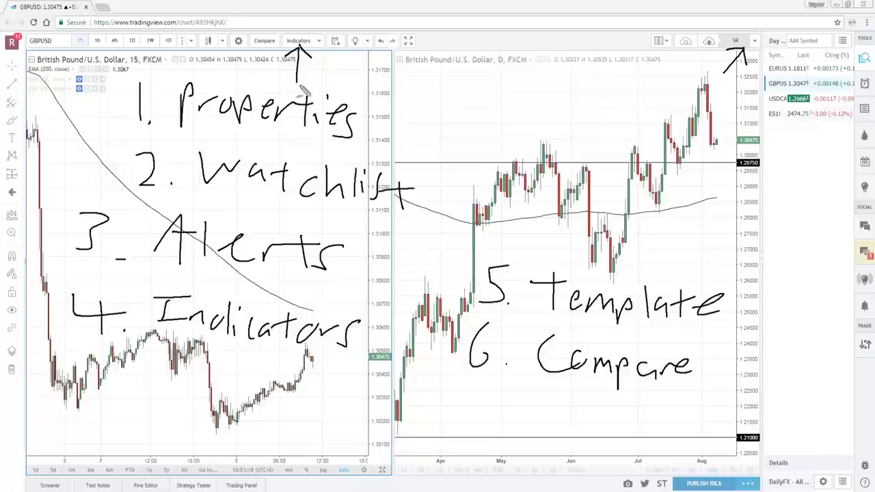
pyautogui.moveTo(254, 69)
pyautogui.mouseDown()
pyautogui.moveTo(258, 43)
pyautogui.moveTo(266, 49)
pyautogui.mouseUp()
# Step: Handwrite "7. TF" below the Compare item, then underline the favorite intervals and mark them with an arrow
pyautogui.moveTo(432, 400)
pyautogui.mouseDown()
pyautogui.moveTo(470, 399)
pyautogui.moveTo(443, 424)
pyautogui.mouseUp()
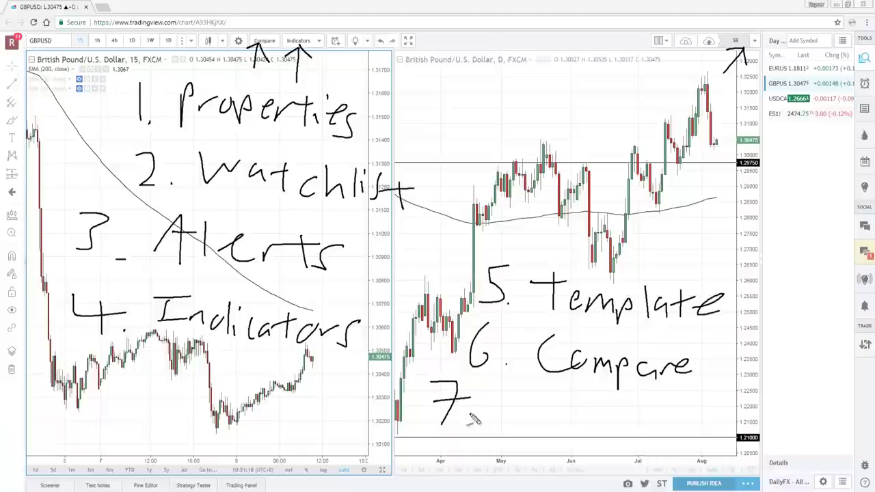
pyautogui.click(470, 411)
pyautogui.moveTo(497, 390)
pyautogui.mouseDown()
pyautogui.moveTo(537, 388)
pyautogui.moveTo(521, 421)
pyautogui.mouseUp()
pyautogui.moveTo(556, 395)
pyautogui.mouseDown()
pyautogui.moveTo(557, 422)
pyautogui.moveTo(583, 396)
pyautogui.mouseUp()
pyautogui.moveTo(556, 408); pyautogui.dragTo(578, 406)
pyautogui.moveTo(72, 49); pyautogui.dragTo(194, 59)
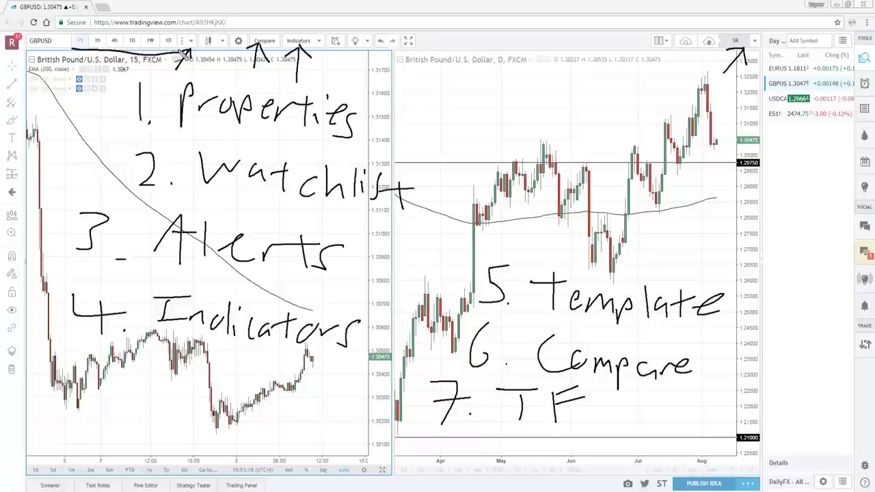
# Step: Handwrite "8. Multiple" over the upper part of the daily chart and draw an arrow pointing at the layout selector
pyautogui.moveTo(449, 75)
pyautogui.mouseDown()
pyautogui.moveTo(443, 98)
pyautogui.moveTo(420, 95)
pyautogui.mouseUp()
pyautogui.click(452, 106)
pyautogui.moveTo(514, 79)
pyautogui.mouseDown()
pyautogui.moveTo(483, 81)
pyautogui.moveTo(591, 108)
pyautogui.moveTo(595, 118)
pyautogui.moveTo(605, 96)
pyautogui.moveTo(636, 103)
pyautogui.mouseUp()
pyautogui.moveTo(668, 76)
pyautogui.mouseDown()
pyautogui.moveTo(663, 58)
pyautogui.moveTo(673, 55)
pyautogui.mouseUp()
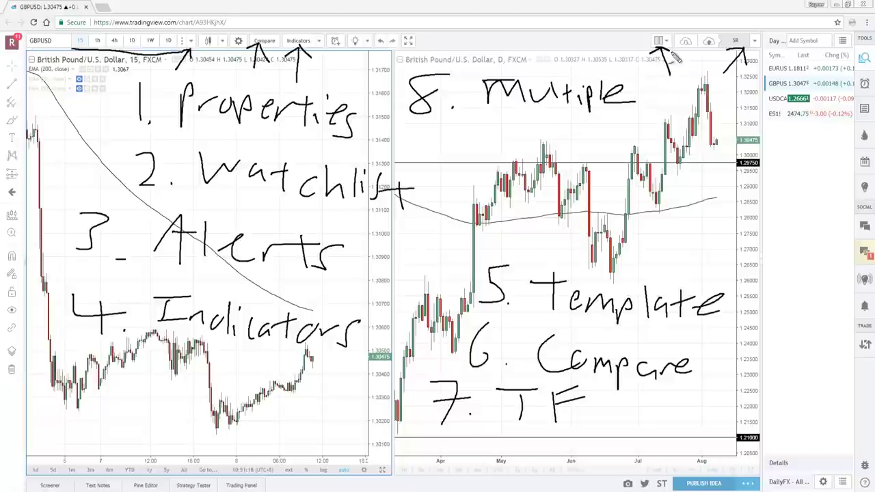